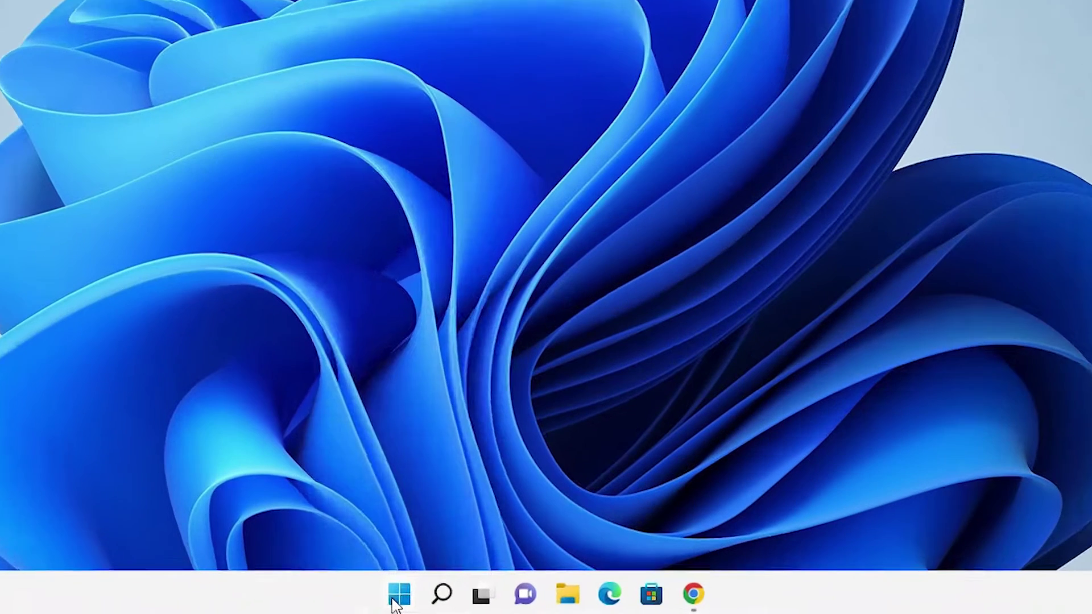
Step: Open Disk Management, centre it, and enlarge it so all disks including CD-ROM 0 show
{"action": "right_click", "coordinate": [456, 603]}
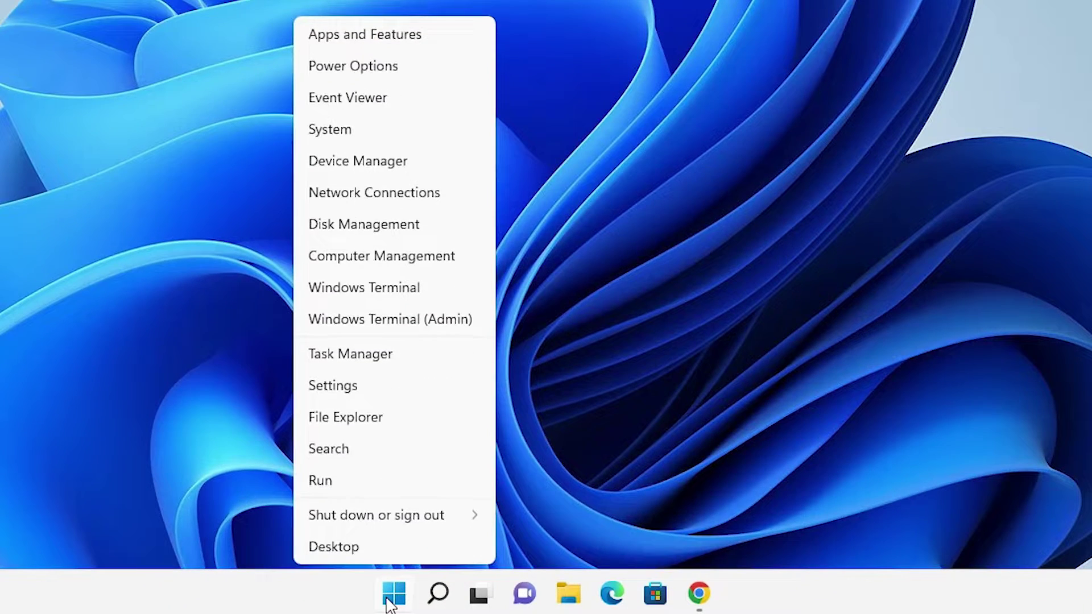
{"action": "left_click", "coordinate": [375, 222]}
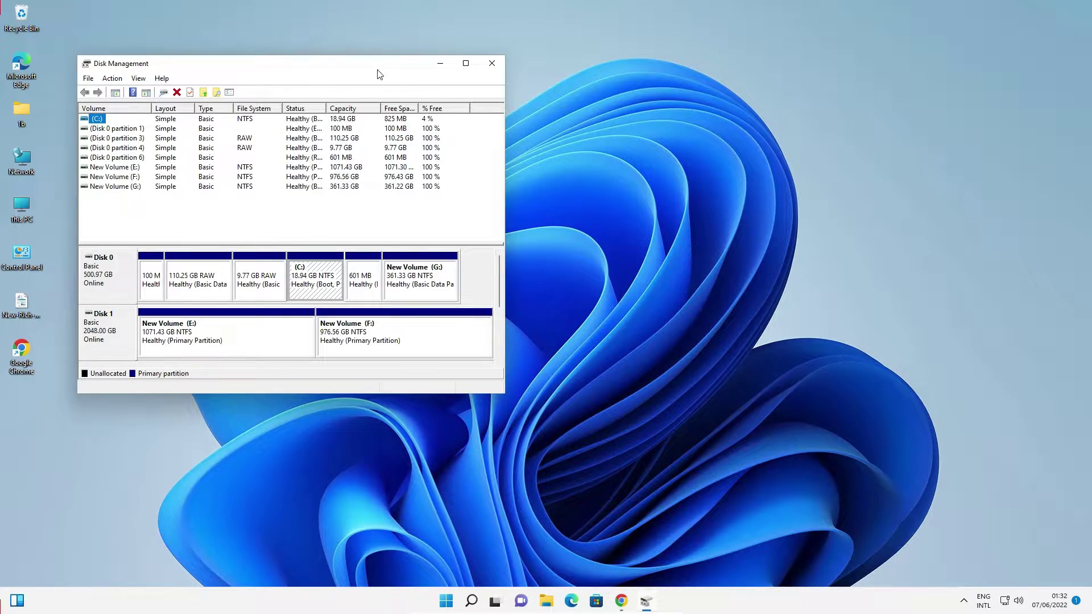
{"action": "left_click_drag", "start_coordinate": [380, 74], "coordinate": [658, 146]}
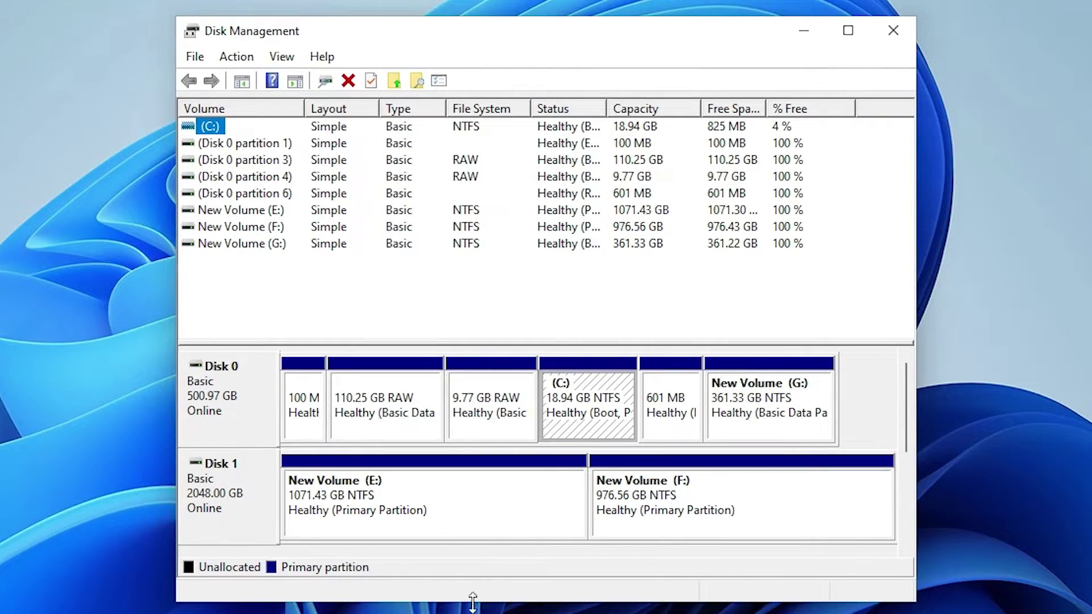
{"action": "left_click_drag", "start_coordinate": [472, 603], "coordinate": [472, 613]}
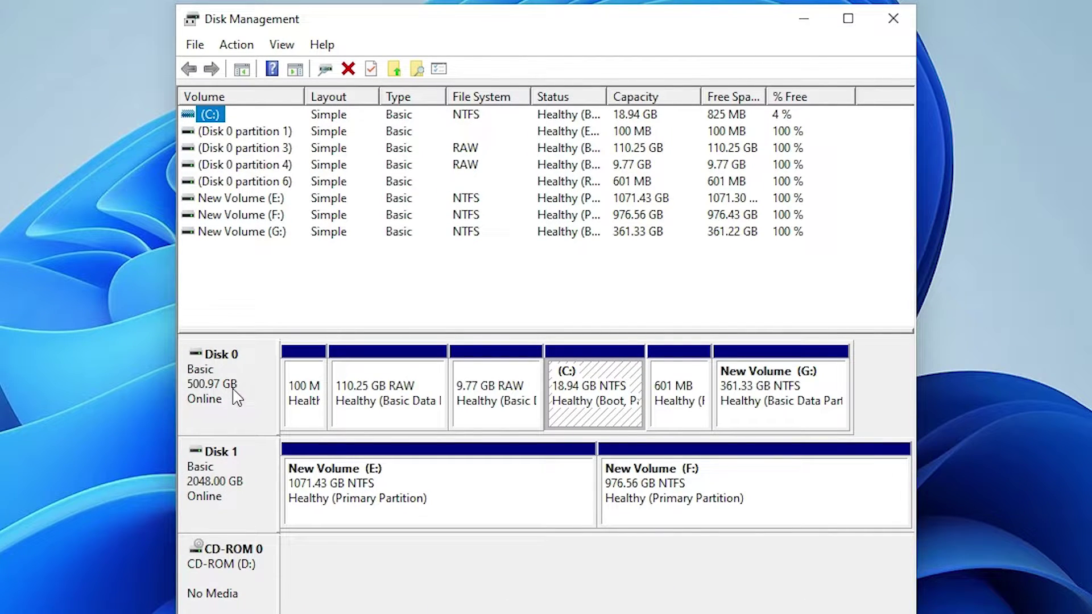
Step: Select Disk 0 and Disk 1 in turn, then open and dismiss Disk 0's action menu
{"action": "left_click", "coordinate": [236, 398]}
{"action": "left_click", "coordinate": [230, 502]}
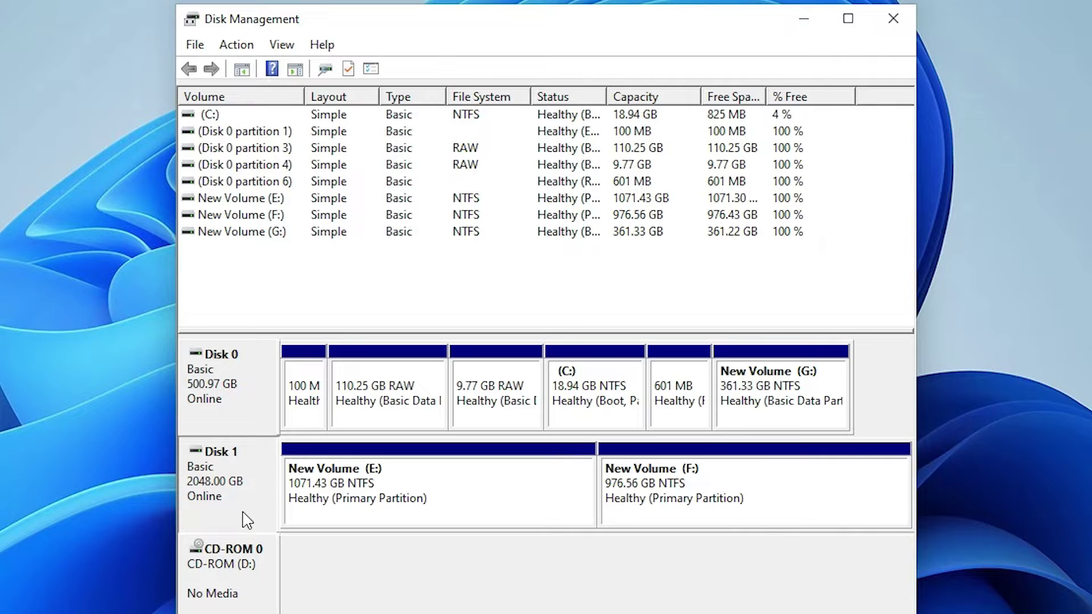
{"action": "left_click", "coordinate": [228, 372]}
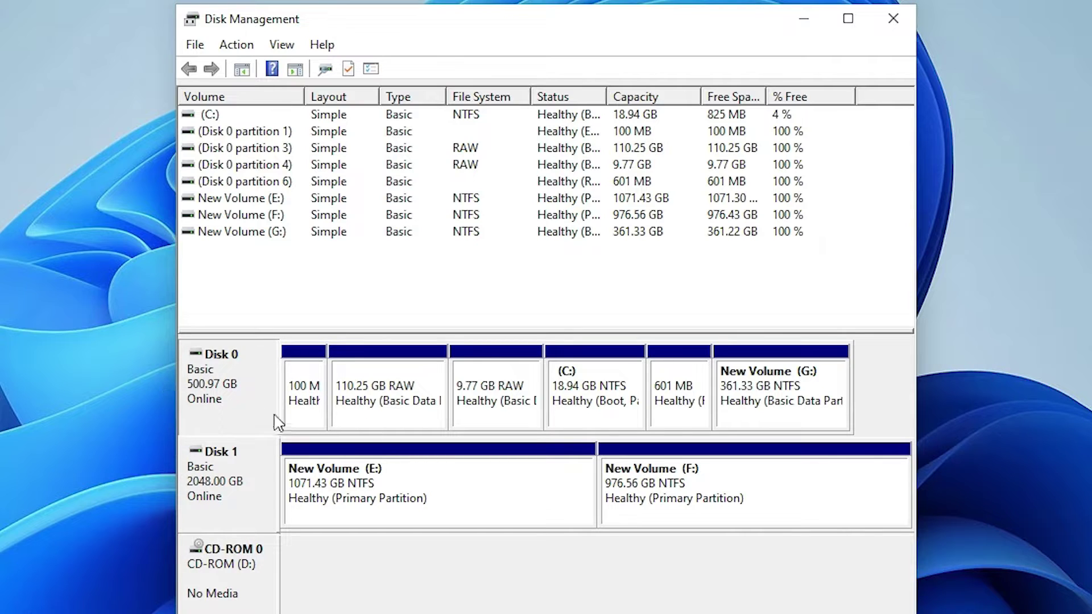
{"action": "right_click", "coordinate": [231, 371]}
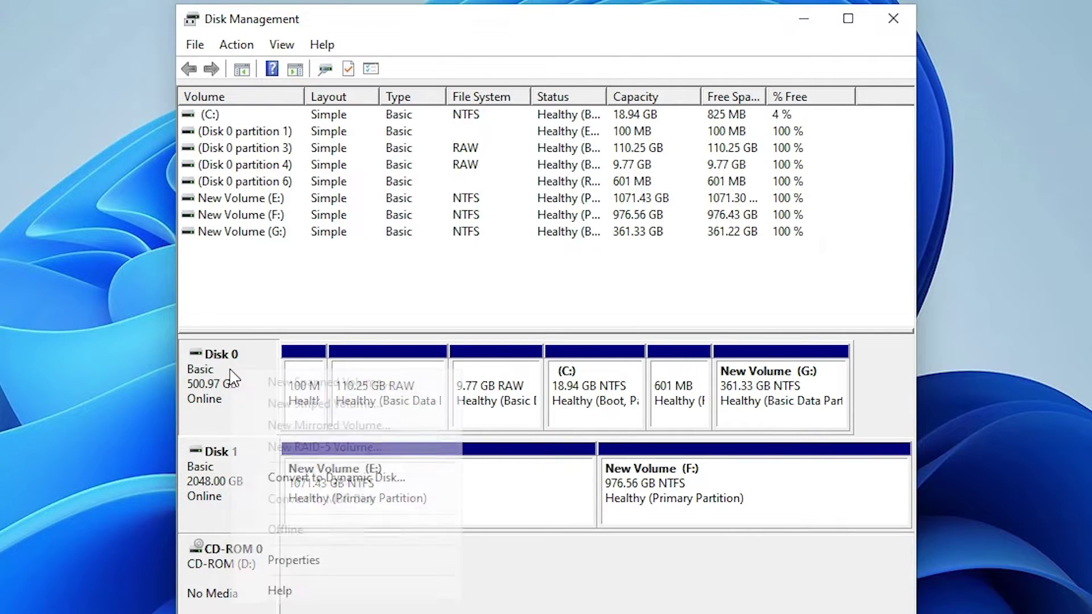
{"action": "left_click", "coordinate": [214, 409]}
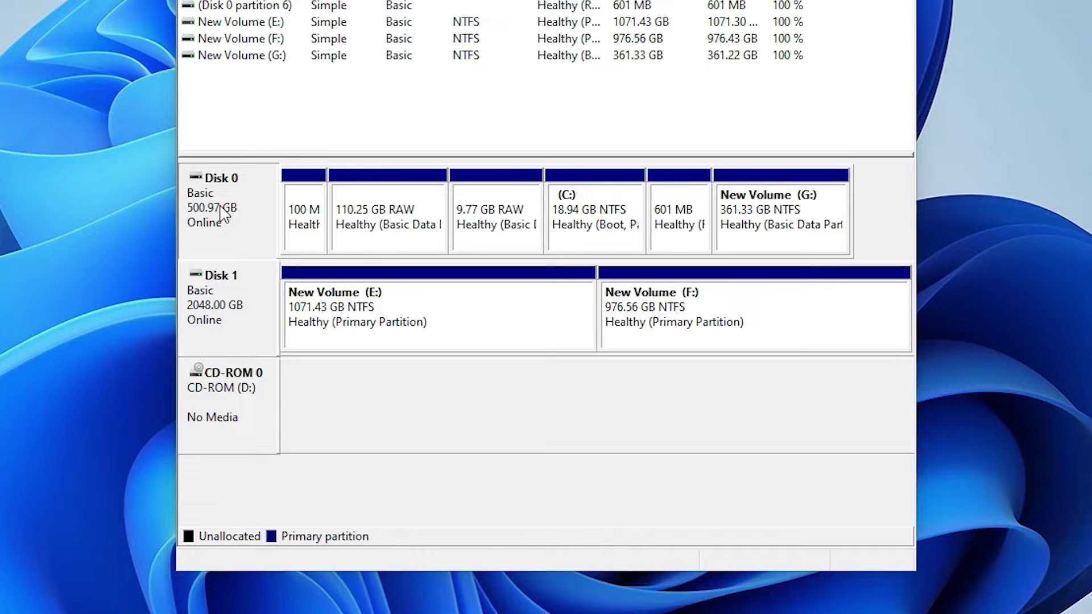
{"action": "right_click", "coordinate": [205, 217]}
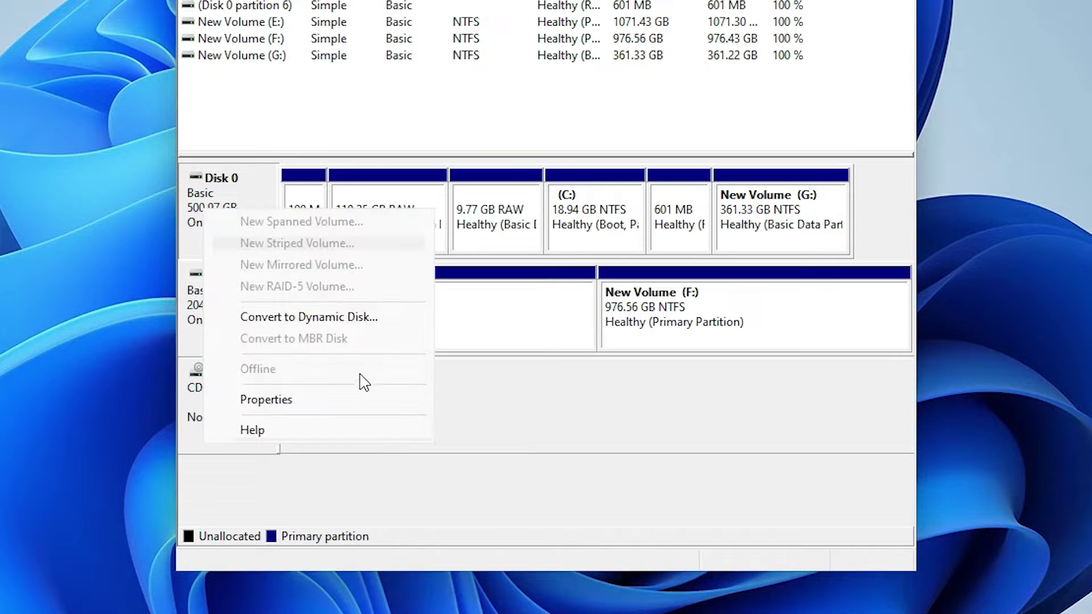
{"action": "left_click", "coordinate": [298, 403]}
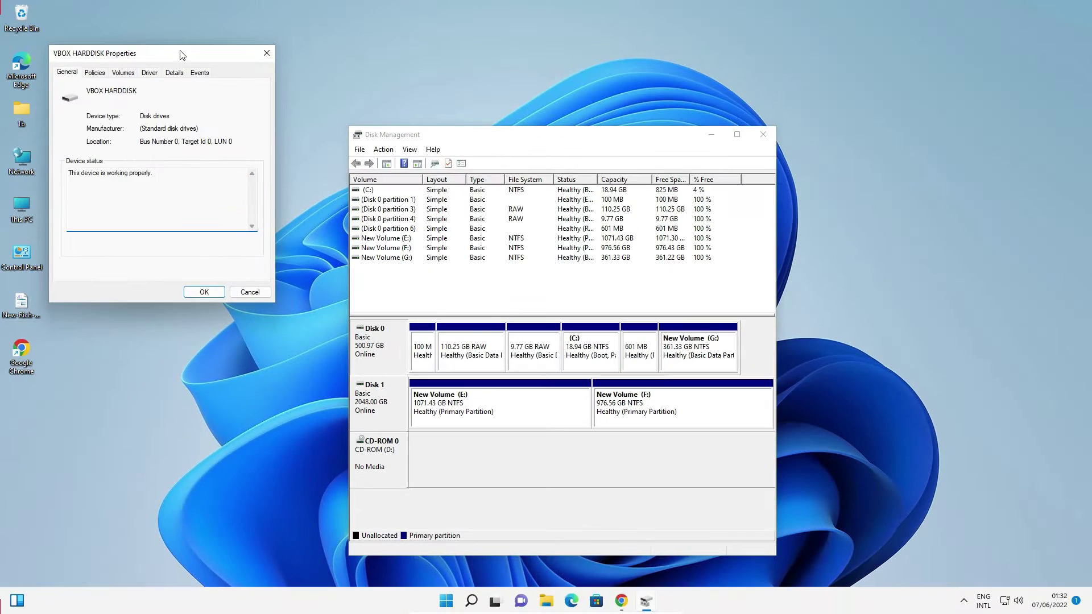
{"action": "left_click_drag", "start_coordinate": [178, 52], "coordinate": [546, 105]}
{"action": "left_click", "coordinate": [558, 121]}
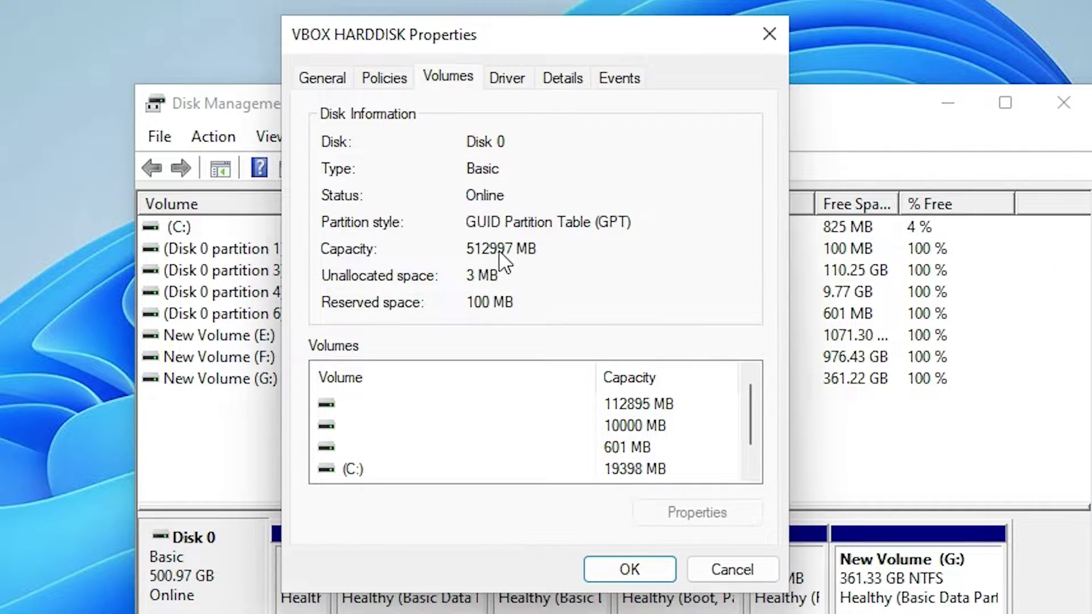
{"action": "left_click", "coordinate": [768, 40]}
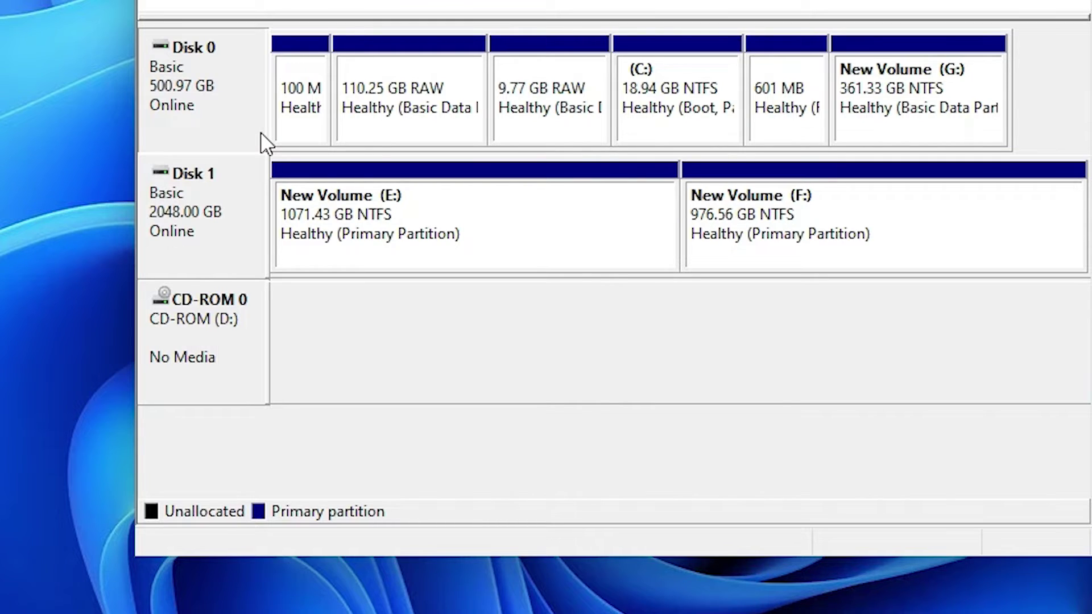
{"action": "left_click", "coordinate": [216, 205]}
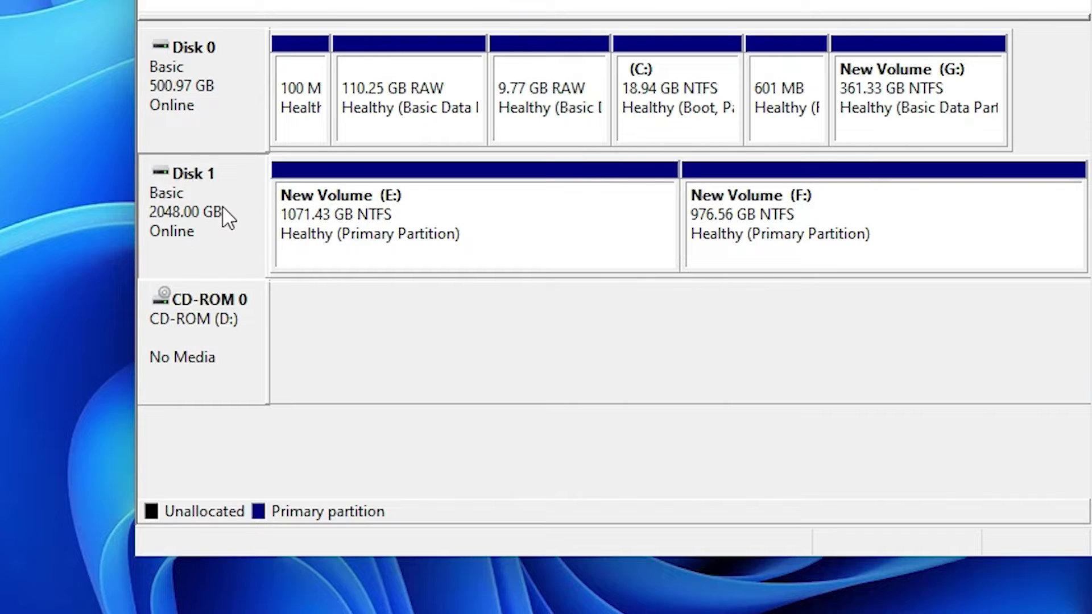
Step: Check Disk 1's properties, which show Master Boot Record (MBR) with volumes E: and F:
{"action": "right_click", "coordinate": [197, 196]}
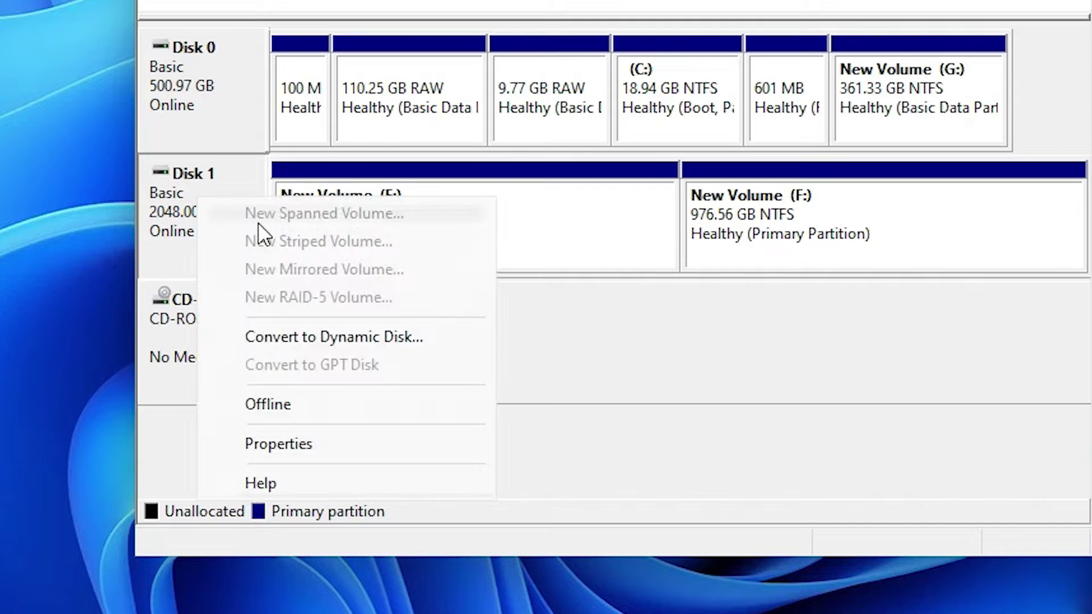
{"action": "left_click", "coordinate": [297, 441]}
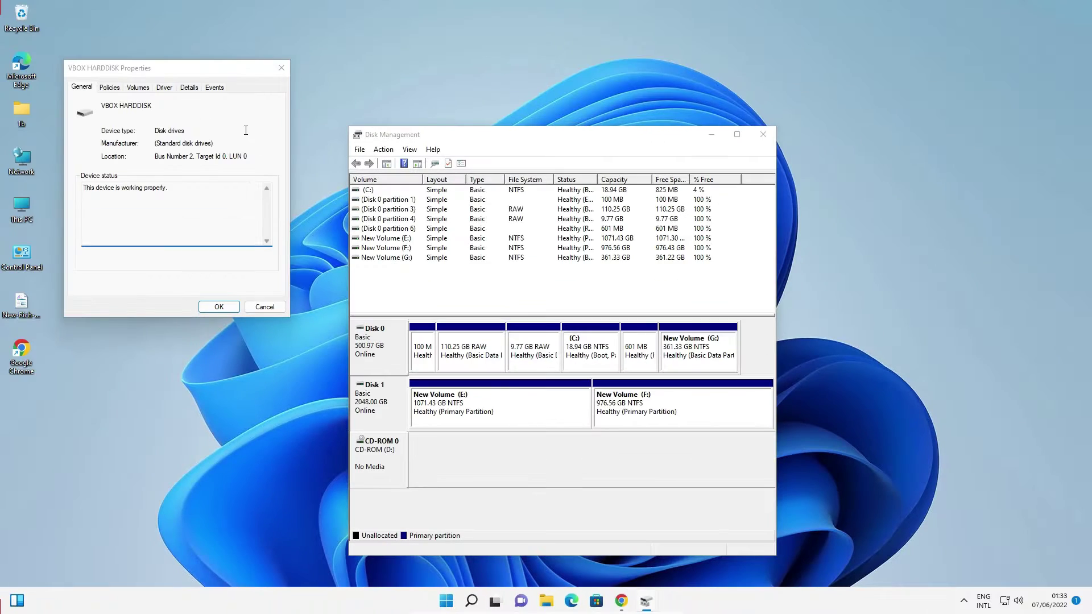
{"action": "left_click_drag", "start_coordinate": [206, 78], "coordinate": [548, 202]}
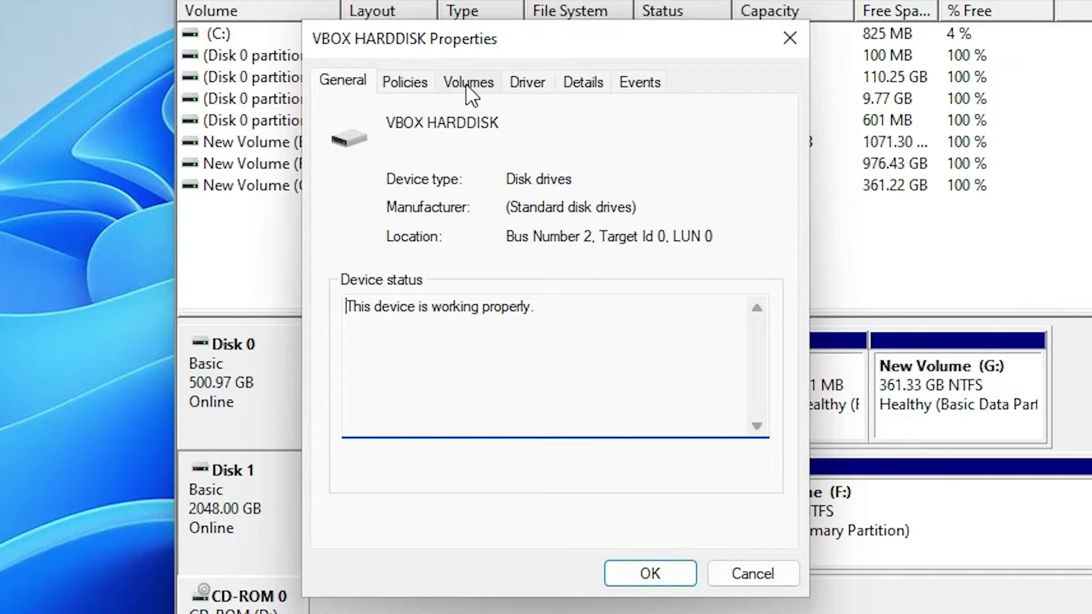
{"action": "left_click", "coordinate": [469, 85]}
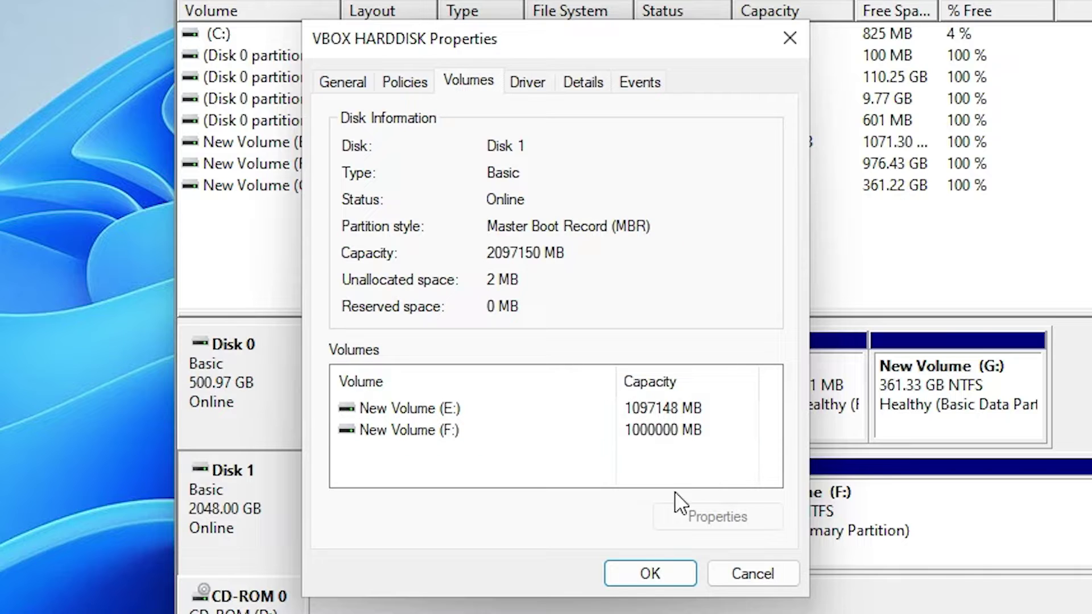
{"action": "left_click", "coordinate": [656, 575]}
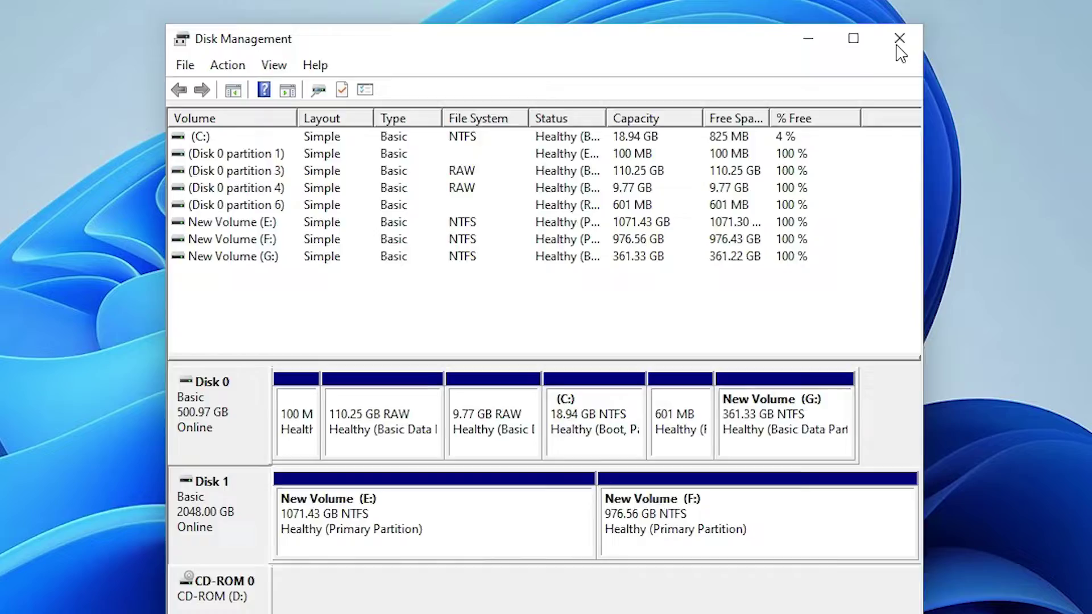
Step: Close Disk Management and open the MiniTool Partition Wizard search result in a new tab
{"action": "left_click", "coordinate": [899, 42]}
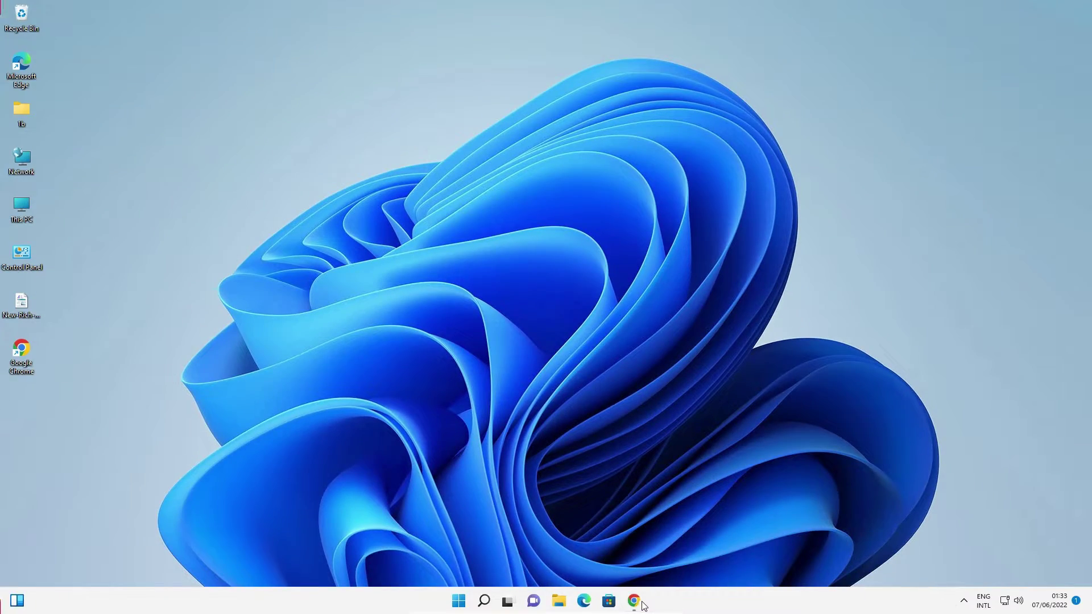
{"action": "left_click", "coordinate": [636, 604]}
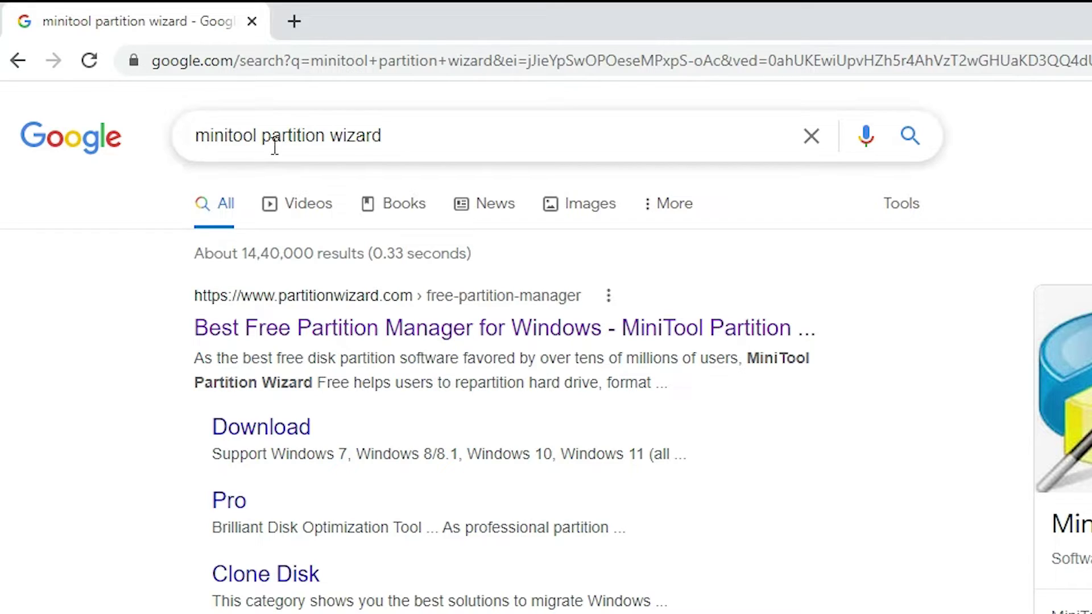
{"action": "right_click", "coordinate": [360, 336]}
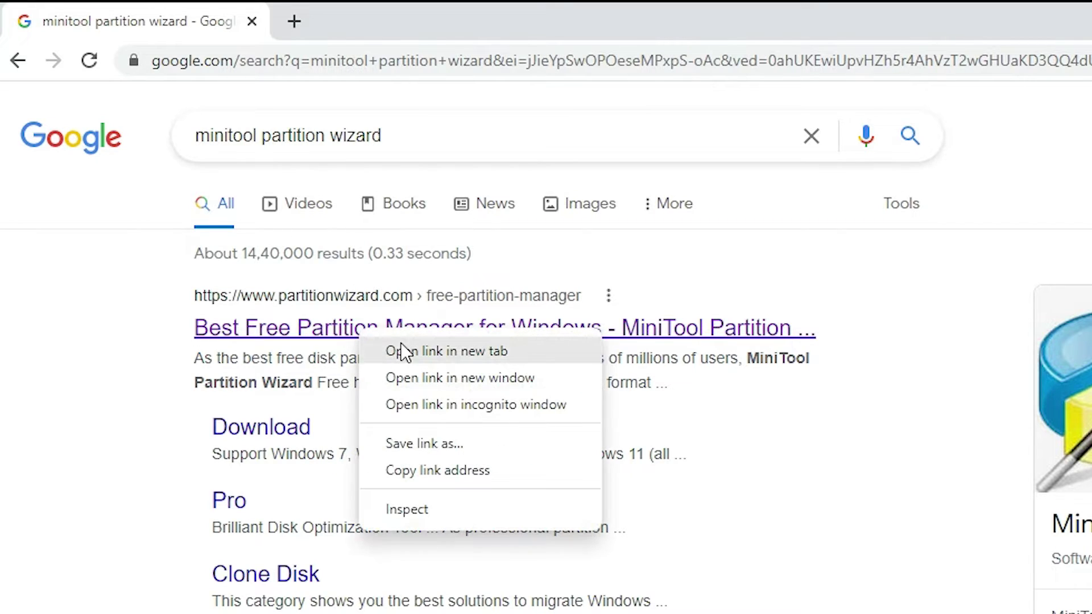
{"action": "left_click", "coordinate": [402, 348]}
{"action": "left_click", "coordinate": [366, 16]}
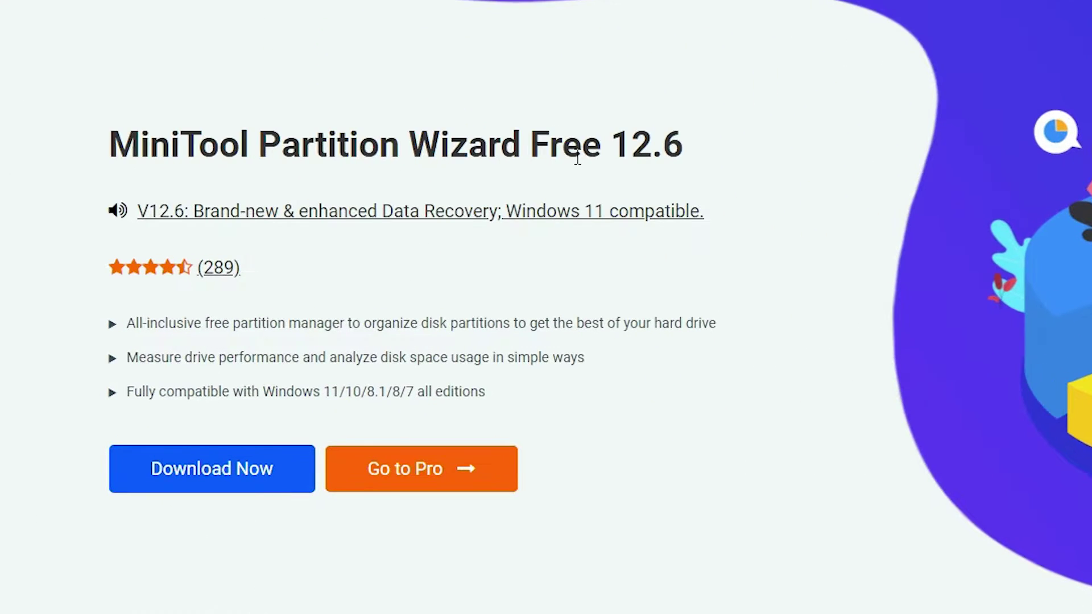
Step: Note version 12.6 of MiniTool Partition Wizard Free and download pw1206-free-online.exe
{"action": "left_click_drag", "start_coordinate": [610, 142], "coordinate": [690, 148]}
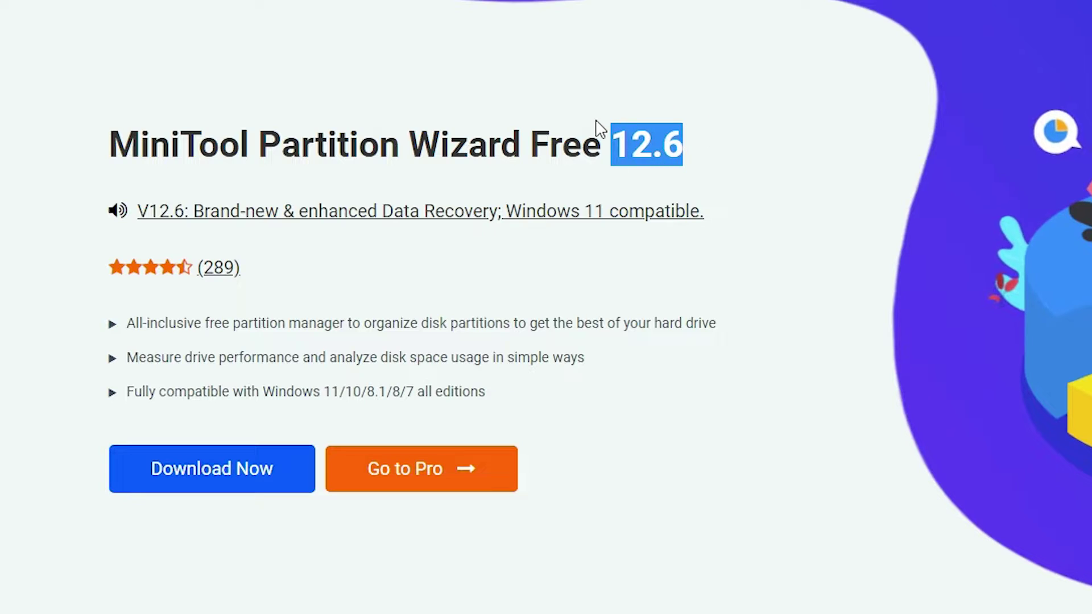
{"action": "left_click", "coordinate": [561, 145]}
{"action": "left_click_drag", "start_coordinate": [600, 145], "coordinate": [110, 146]}
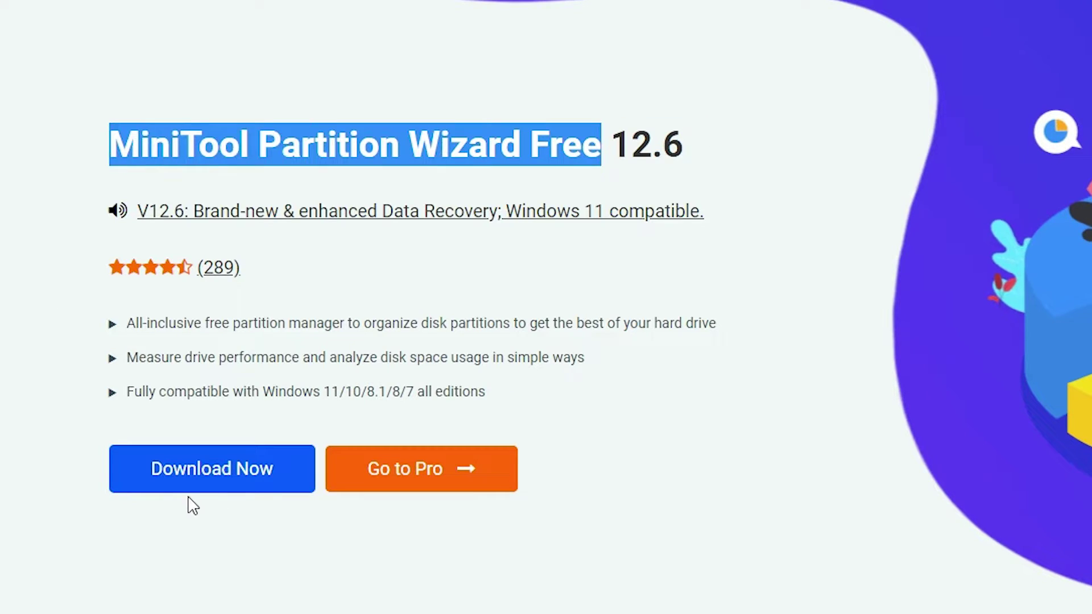
{"action": "left_click", "coordinate": [230, 484]}
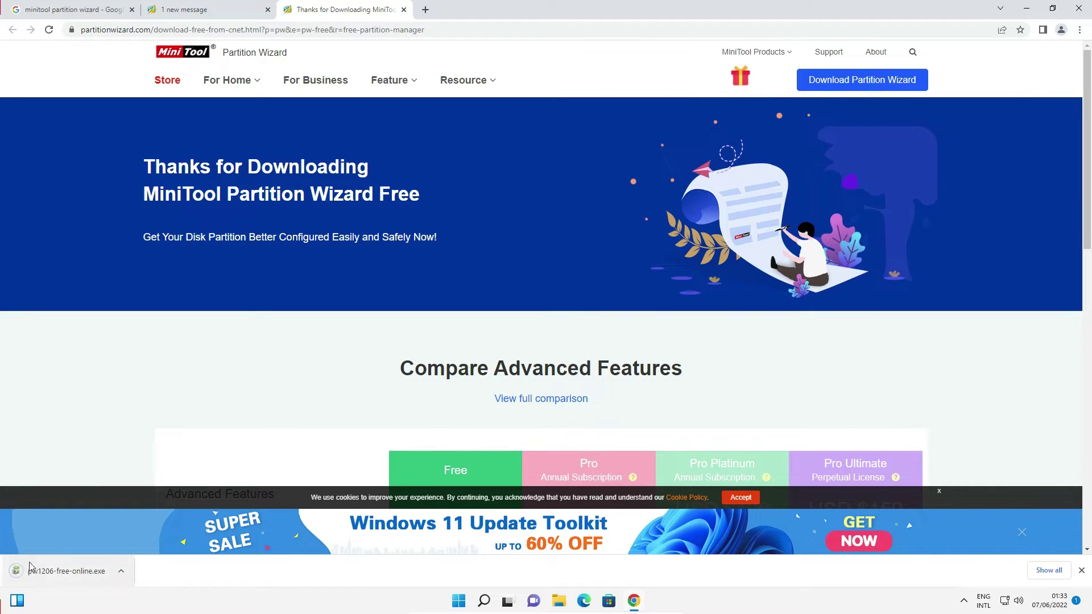
Step: Locate pw1206-free-online in the Downloads folder and move it onto the desktop
{"action": "left_click", "coordinate": [1048, 570]}
{"action": "left_click", "coordinate": [433, 165]}
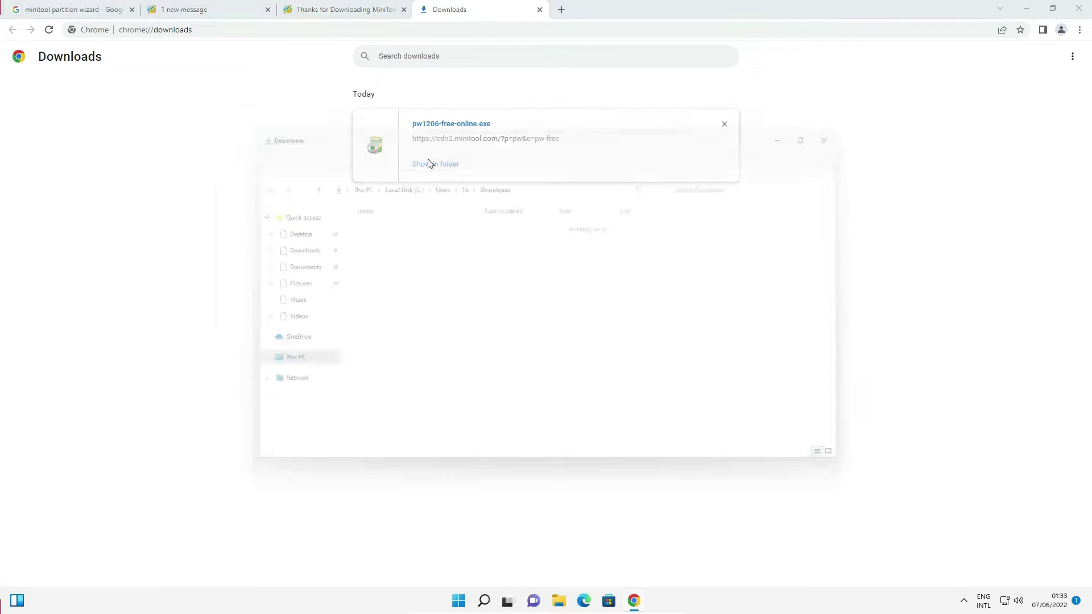
{"action": "left_click", "coordinate": [1023, 5]}
{"action": "left_click", "coordinate": [1023, 5]}
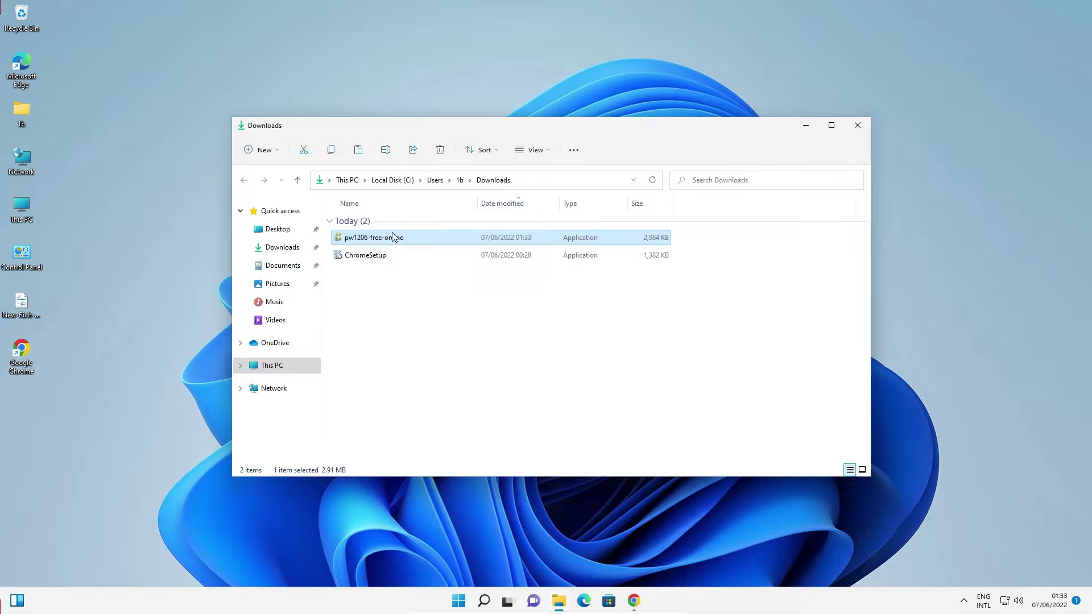
{"action": "left_click_drag", "start_coordinate": [392, 242], "coordinate": [97, 265]}
Step: Run pw1206-free-online and install the free edition in English into the existing Program Files folder
{"action": "left_click", "coordinate": [857, 125]}
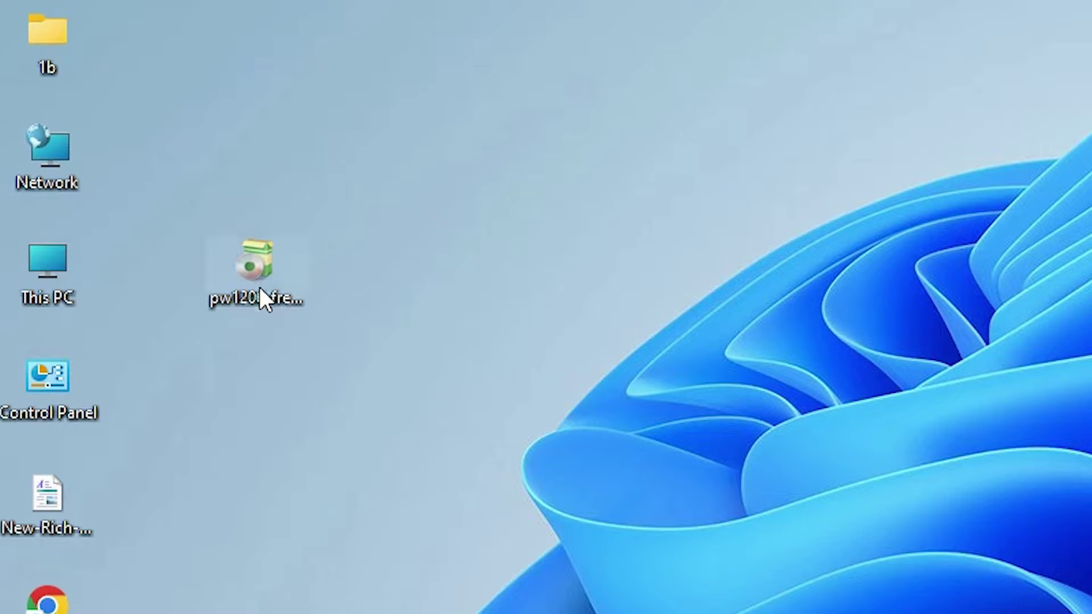
{"action": "double_click", "coordinate": [261, 291]}
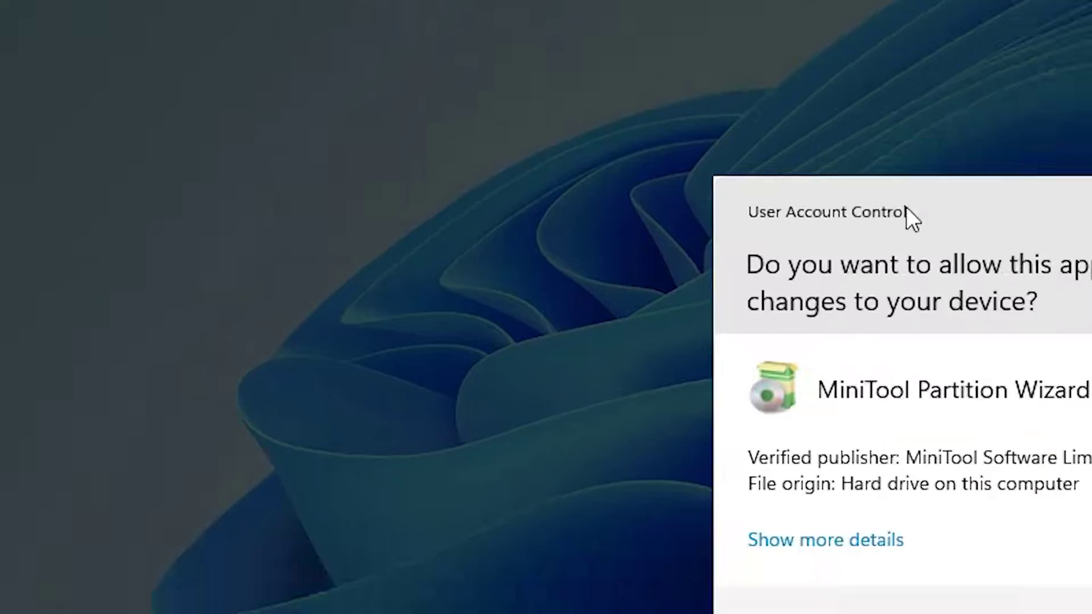
{"action": "left_click", "coordinate": [468, 511]}
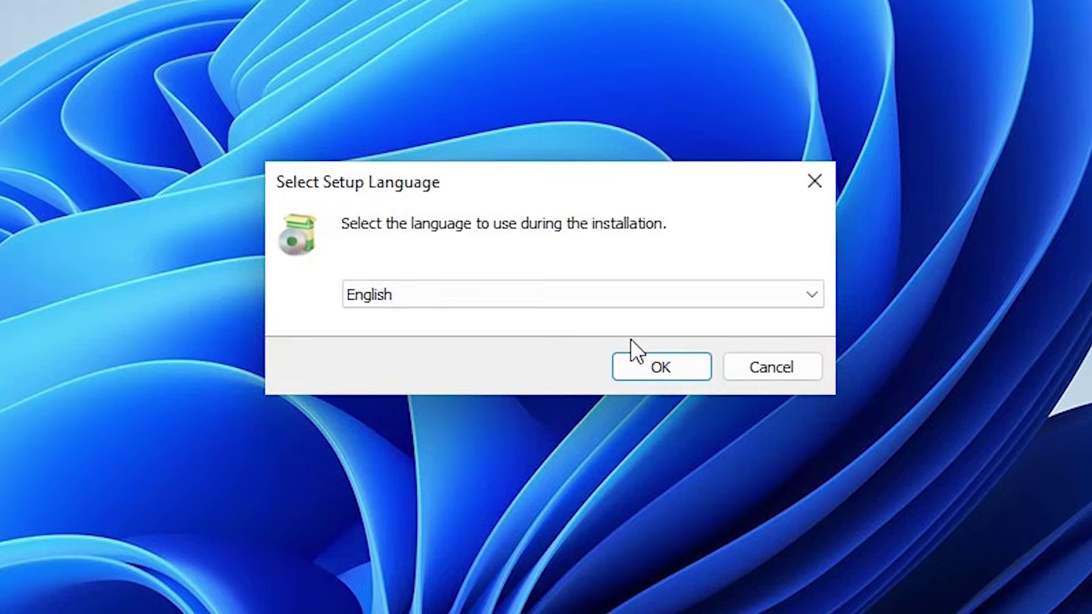
{"action": "left_click", "coordinate": [636, 369]}
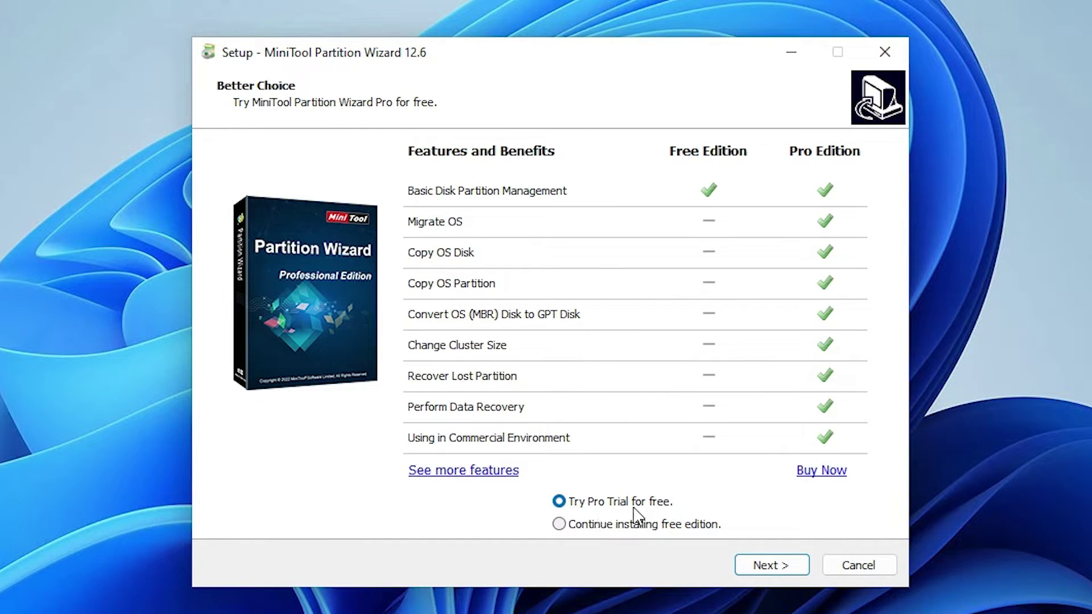
{"action": "left_click", "coordinate": [558, 531]}
{"action": "left_click", "coordinate": [784, 565]}
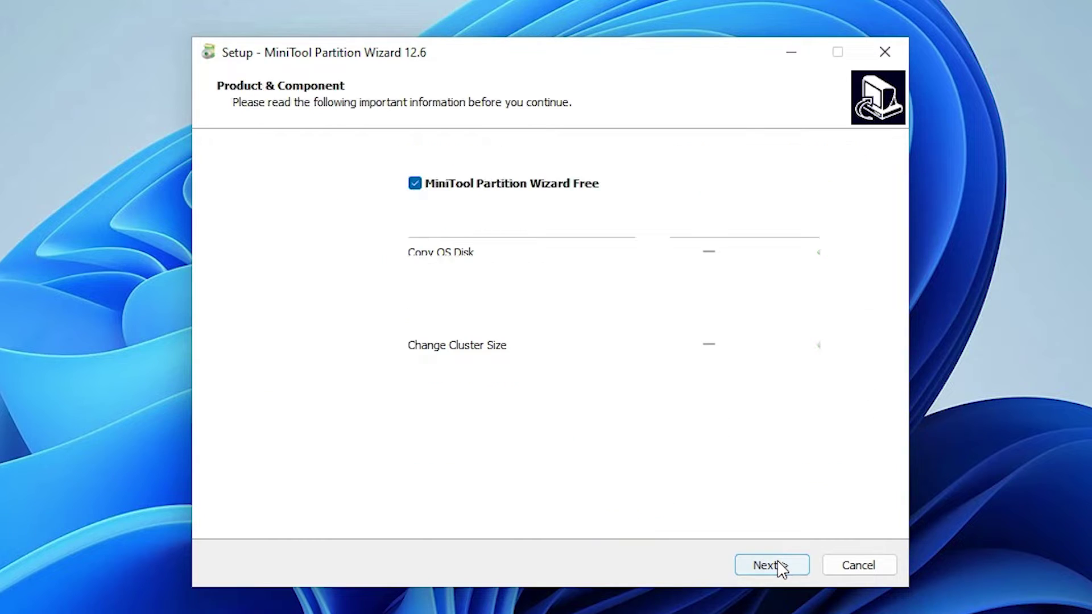
{"action": "left_click", "coordinate": [786, 566]}
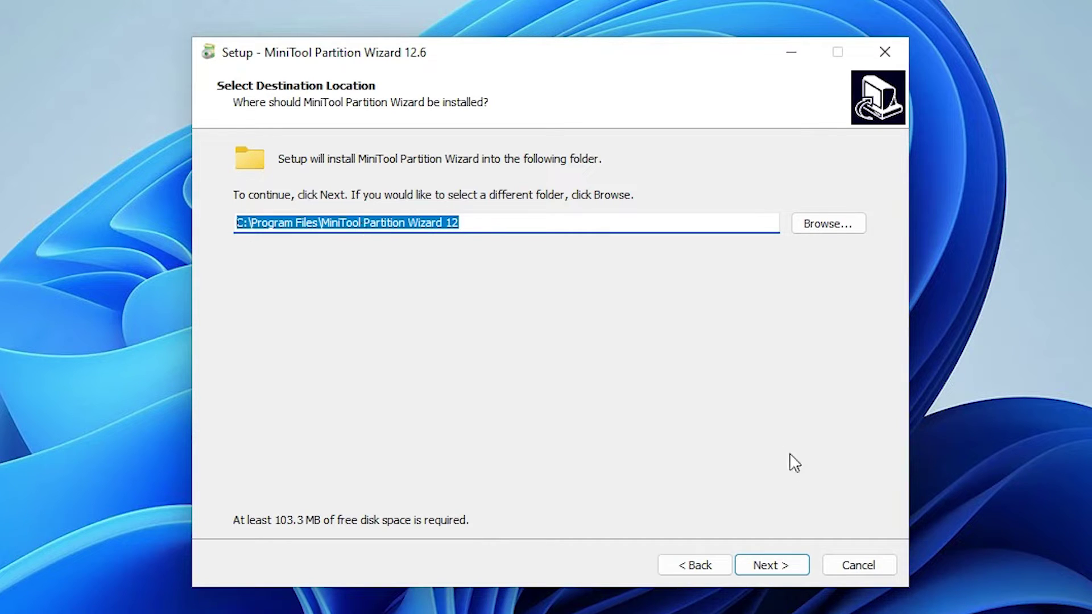
{"action": "left_click", "coordinate": [785, 564]}
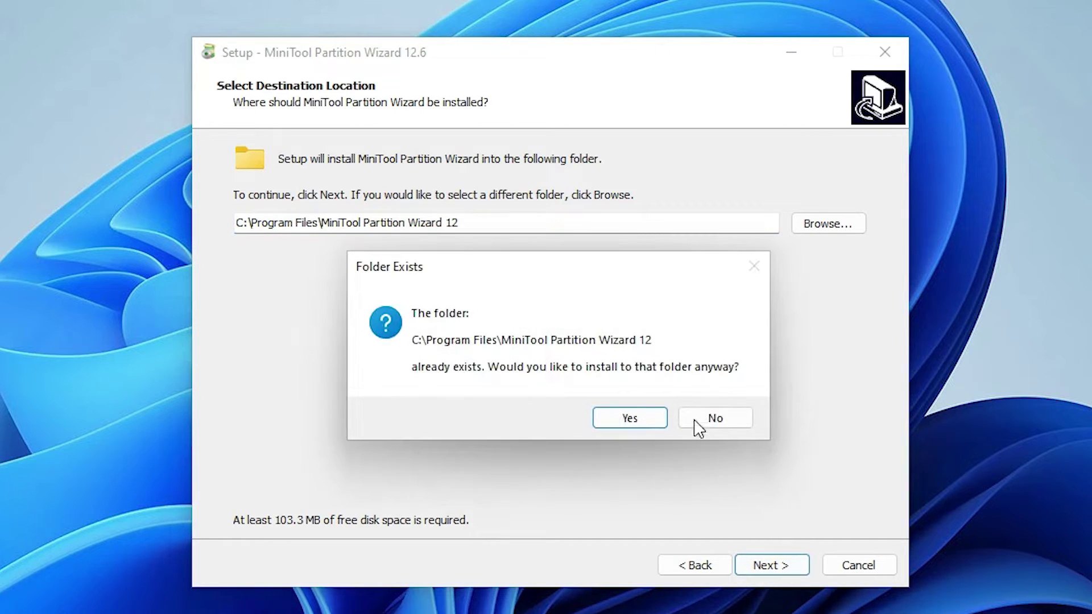
{"action": "left_click", "coordinate": [641, 418]}
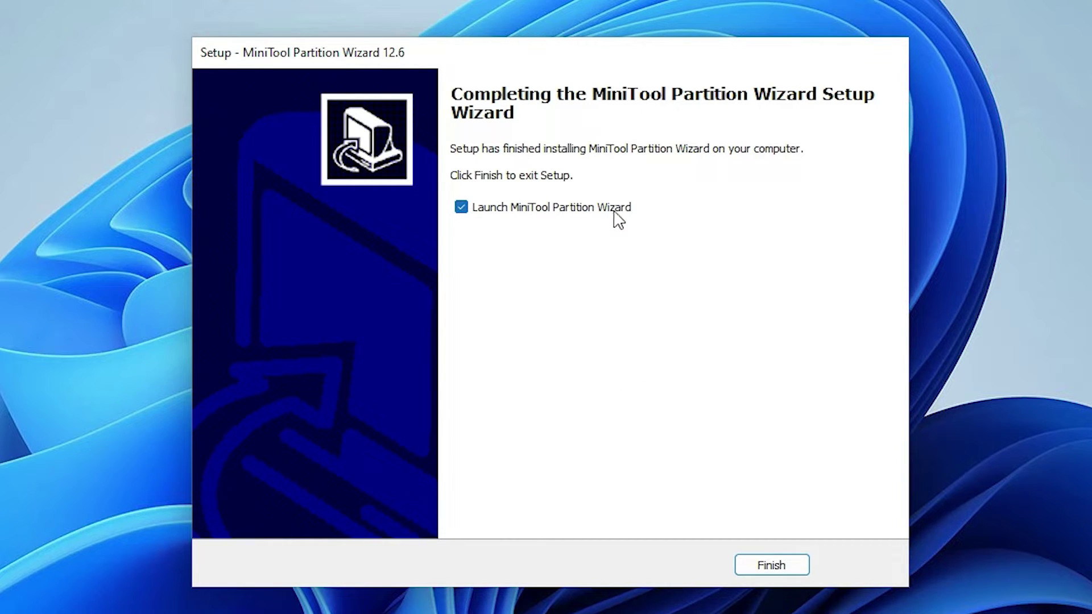
Step: Launch Partition Wizard, close the promo, try converting Disk 1, and dismiss the system-disk warning
{"action": "left_click", "coordinate": [759, 564]}
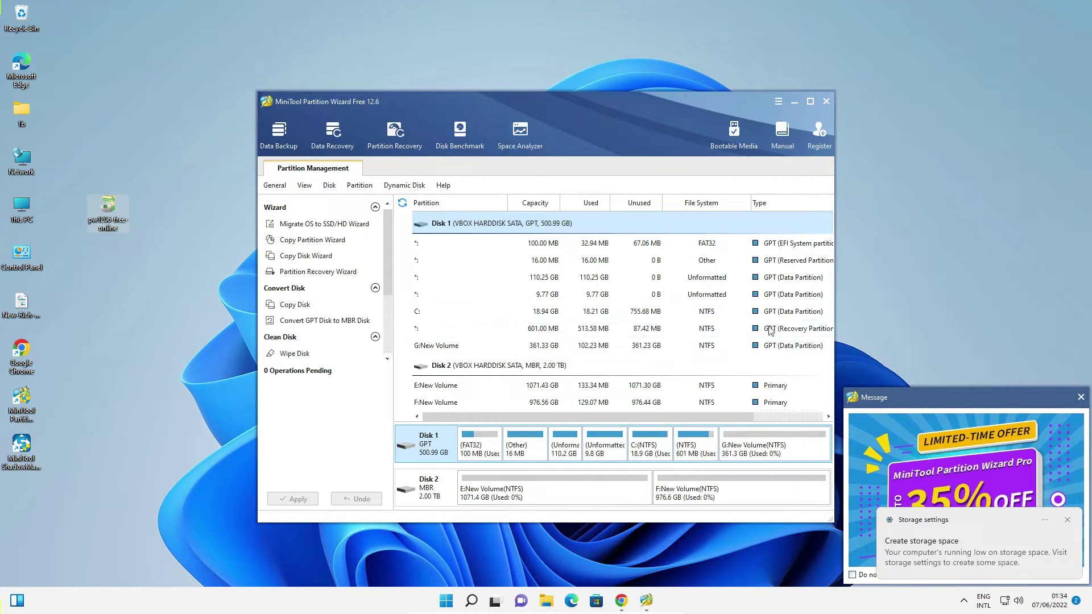
{"action": "left_click", "coordinate": [1080, 397]}
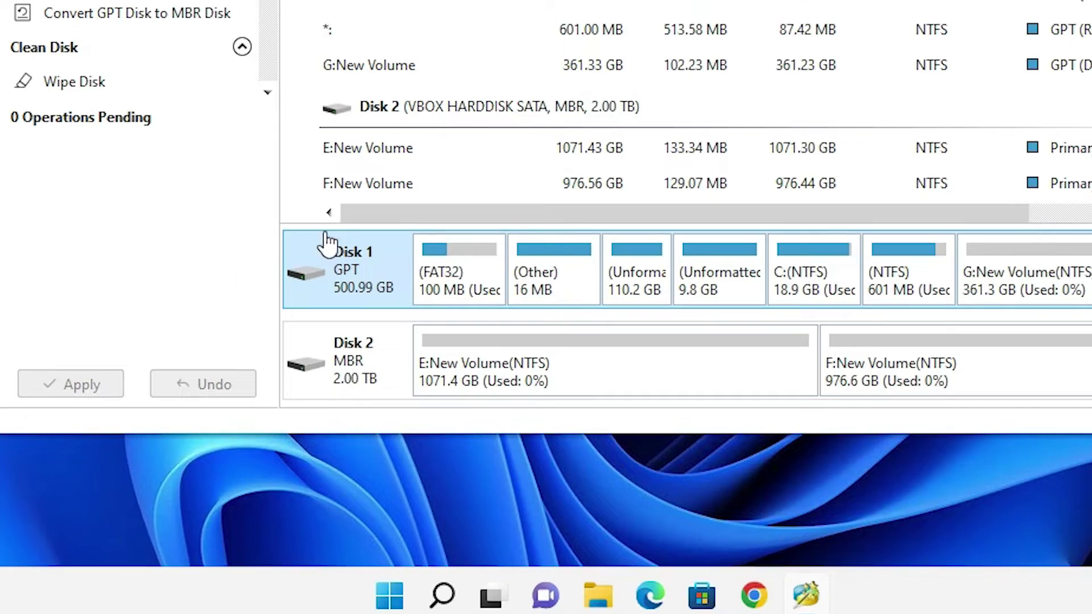
{"action": "right_click", "coordinate": [340, 265]}
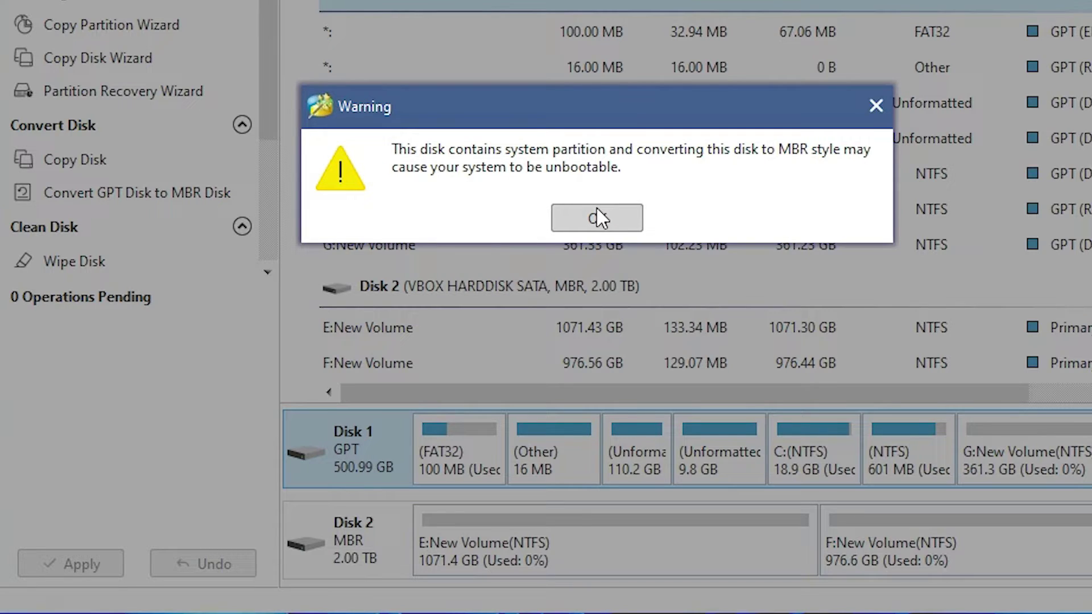
{"action": "left_click", "coordinate": [876, 107]}
Step: Close the error and queue converting Disk 2 from MBR to GPT
{"action": "left_click", "coordinate": [876, 107]}
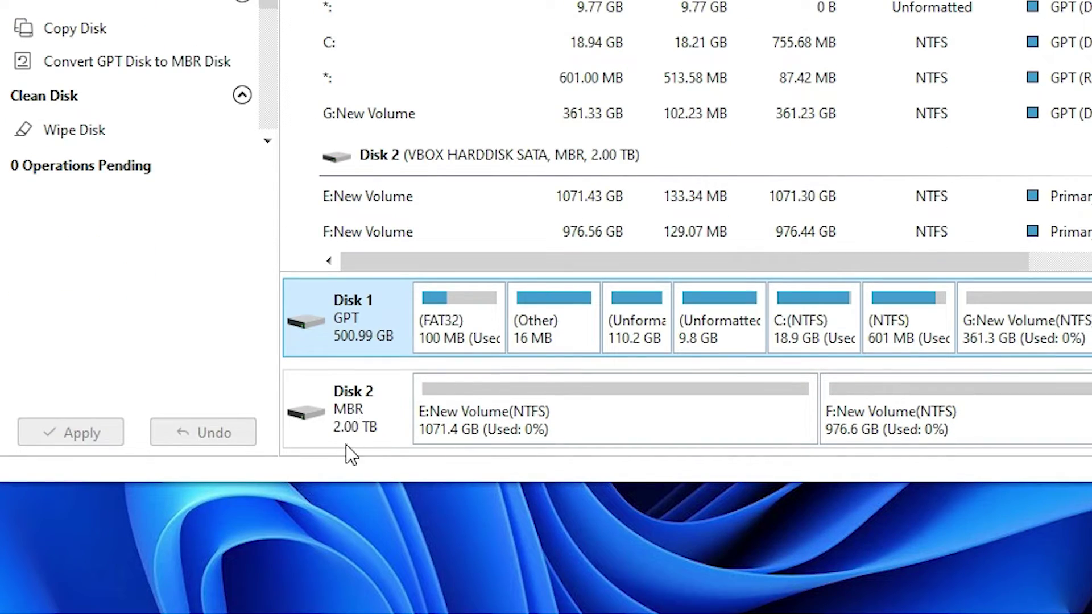
{"action": "left_click", "coordinate": [345, 293]}
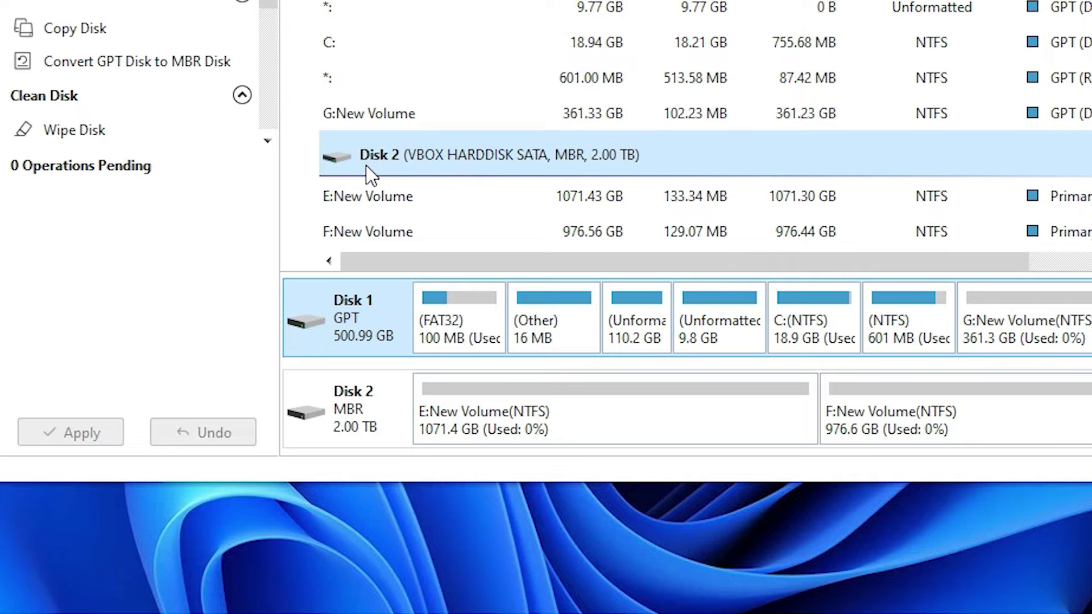
{"action": "left_click", "coordinate": [462, 166]}
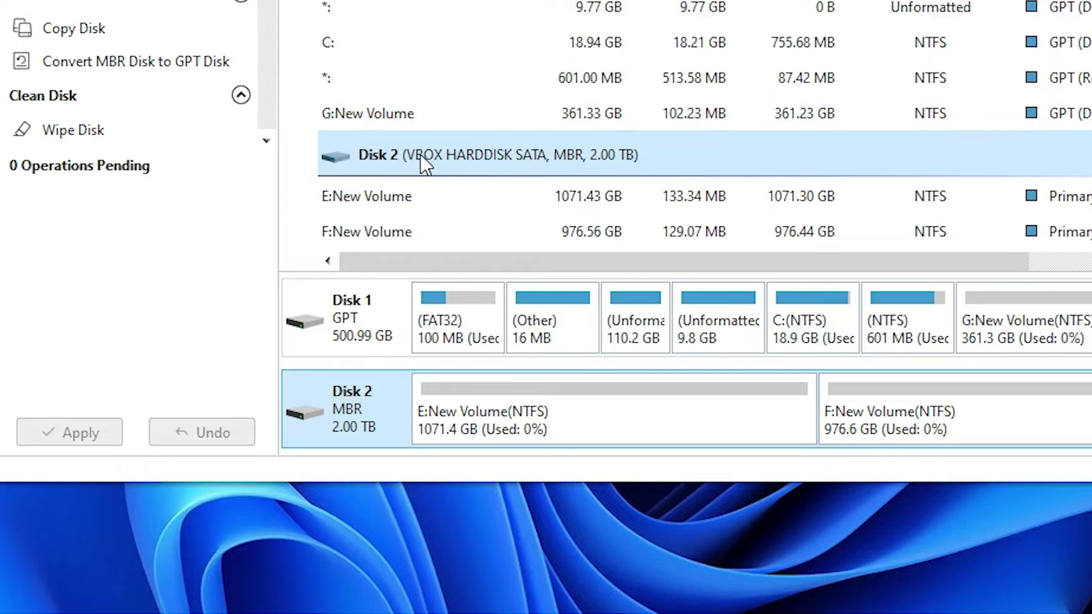
{"action": "right_click", "coordinate": [407, 160]}
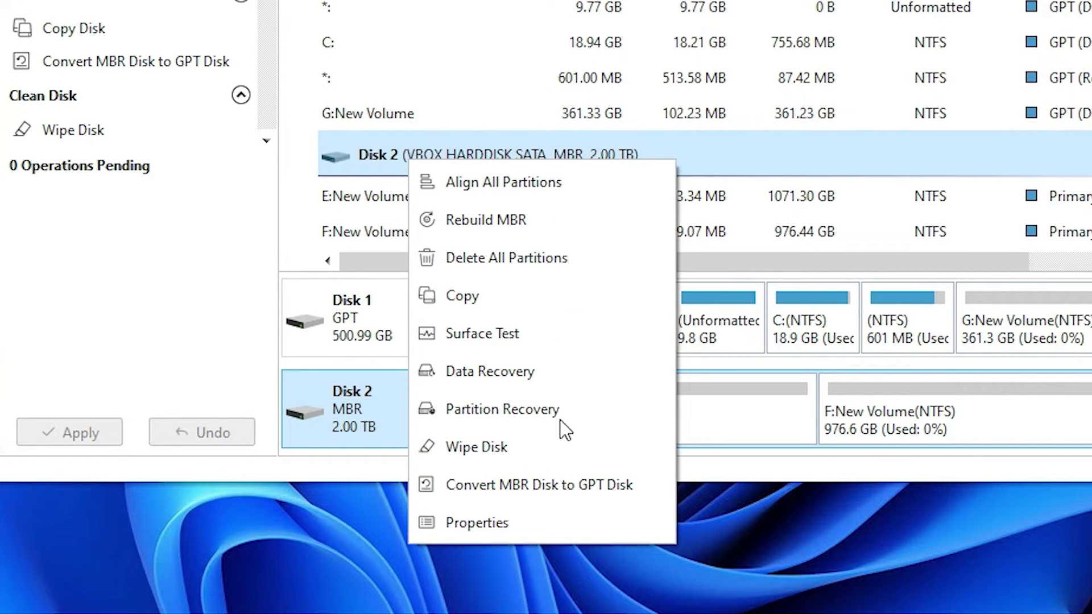
{"action": "left_click", "coordinate": [586, 492]}
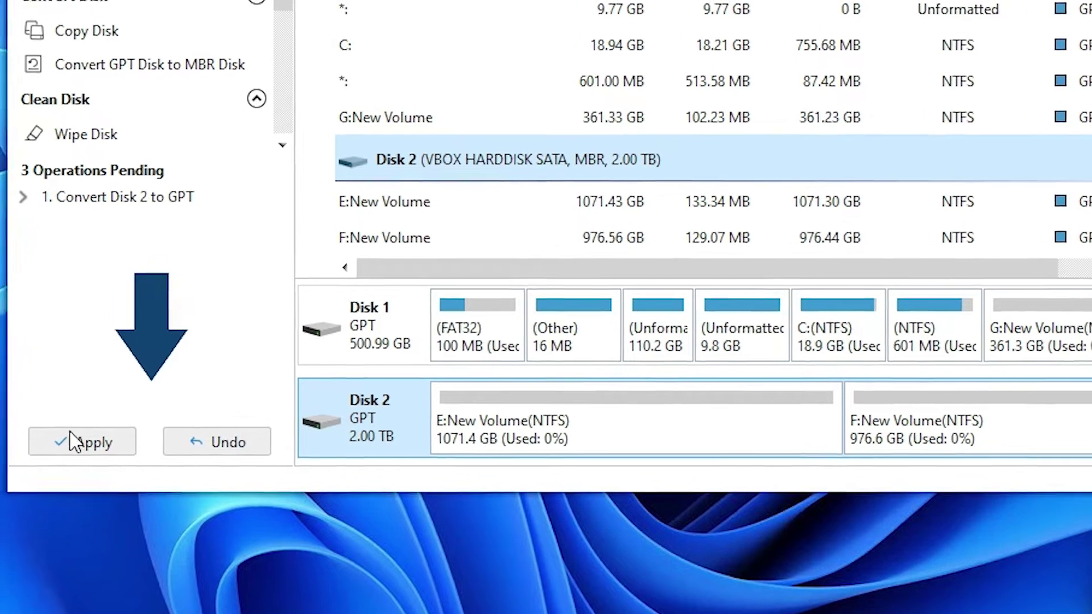
{"action": "left_click", "coordinate": [77, 442]}
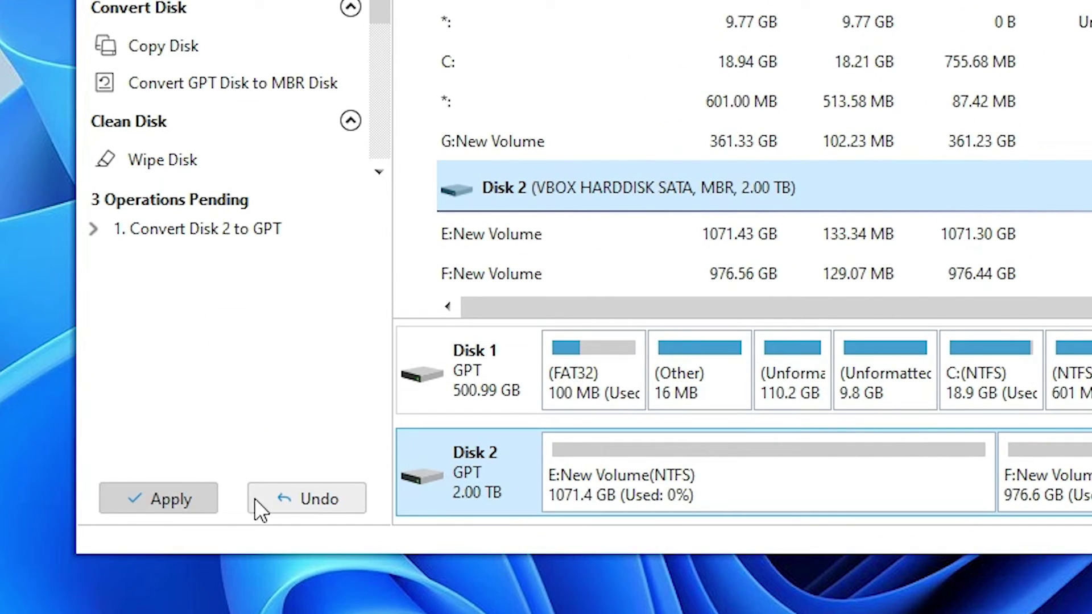
Step: Apply the pending Disk 2 conversion and acknowledge the success message
{"action": "left_click", "coordinate": [153, 499]}
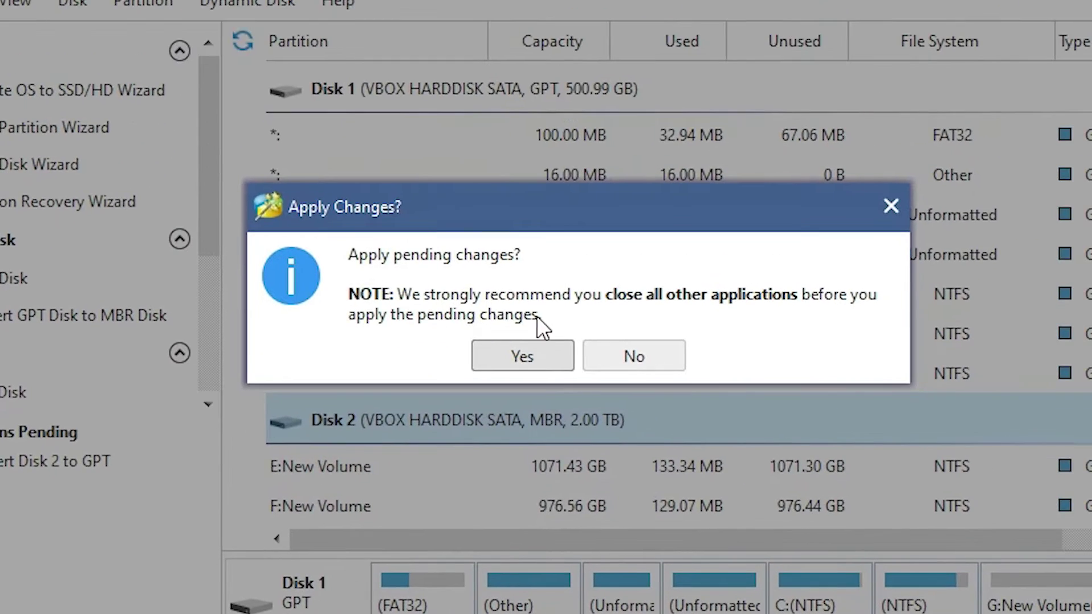
{"action": "left_click", "coordinate": [521, 358]}
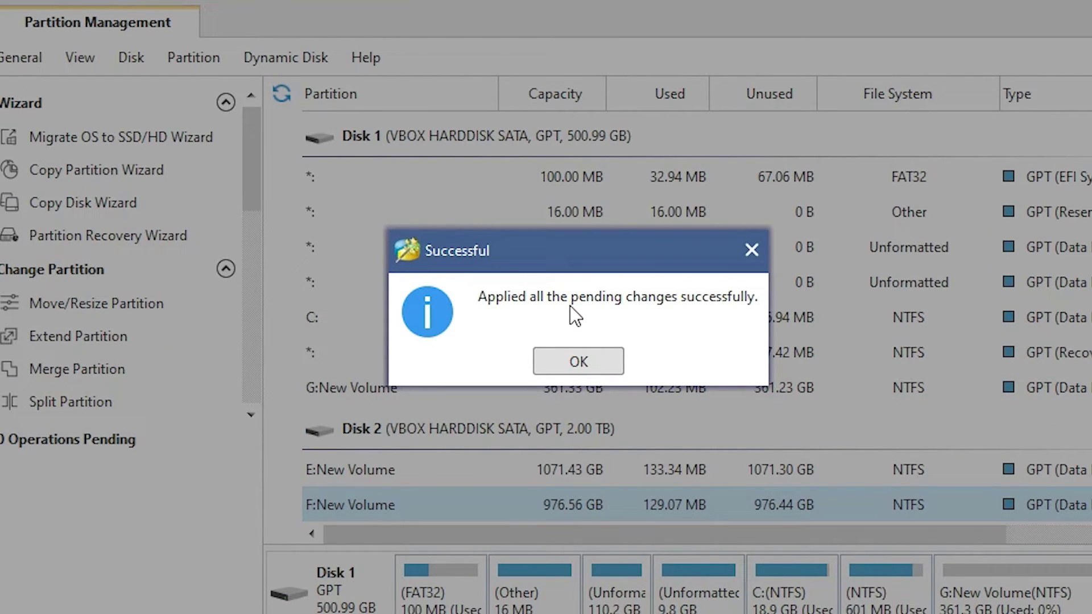
{"action": "left_click", "coordinate": [577, 364]}
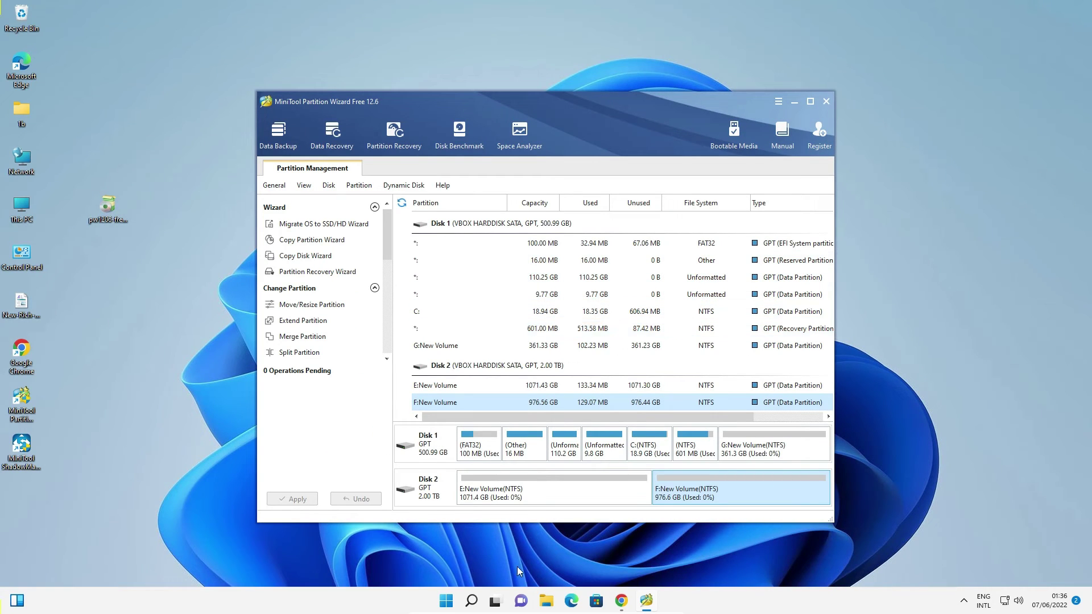
Step: Restart Windows from Start > Power, then bring up the Win+X system tools menu
{"action": "left_click", "coordinate": [445, 601]}
{"action": "left_click", "coordinate": [688, 562]}
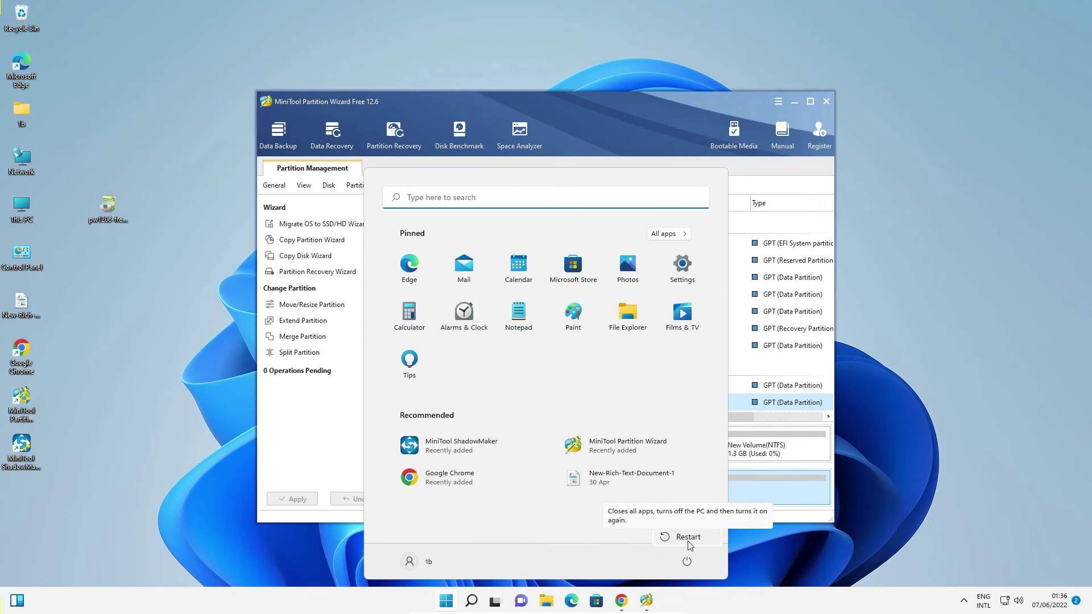
{"action": "left_click", "coordinate": [687, 537]}
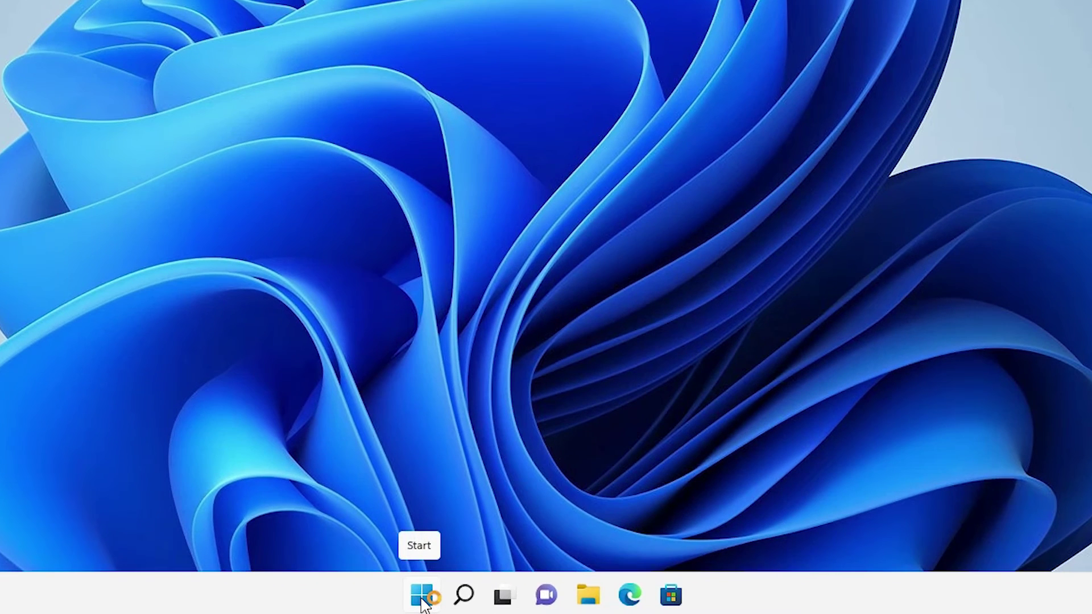
{"action": "right_click", "coordinate": [470, 602]}
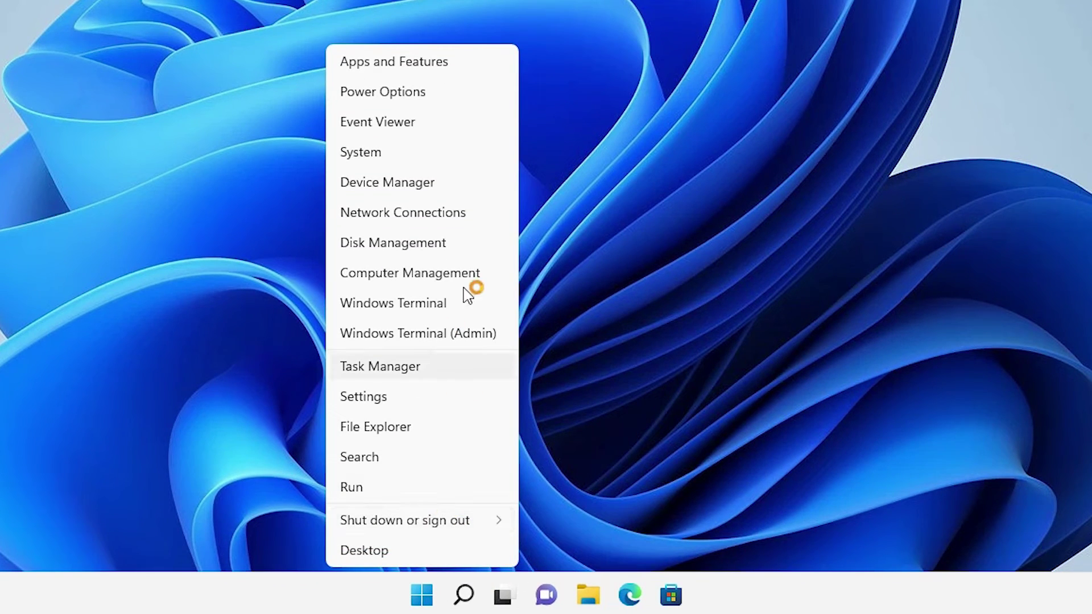
Step: In Disk Management, view Disk 1's Volumes tab reporting GUID Partition Table (GPT)
{"action": "left_click", "coordinate": [430, 244]}
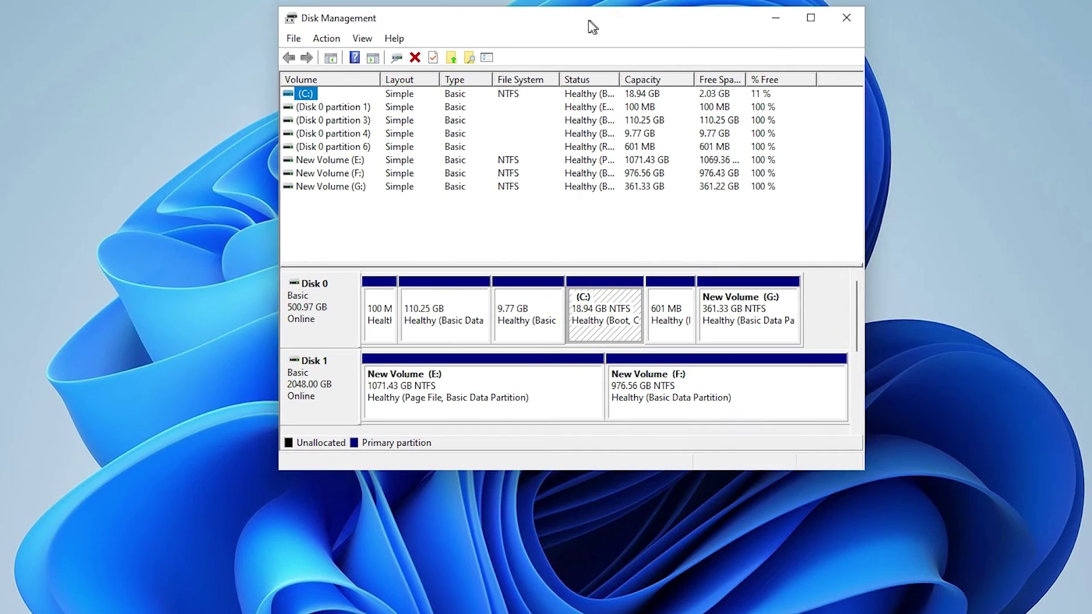
{"action": "left_click", "coordinate": [304, 399]}
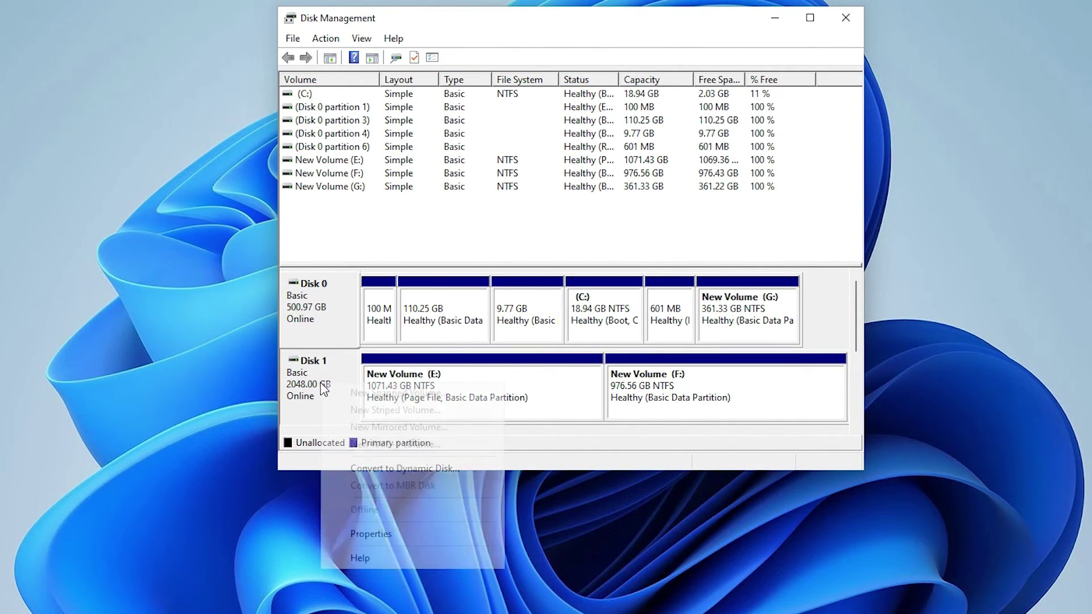
{"action": "right_click", "coordinate": [321, 382]}
{"action": "left_click", "coordinate": [395, 534]}
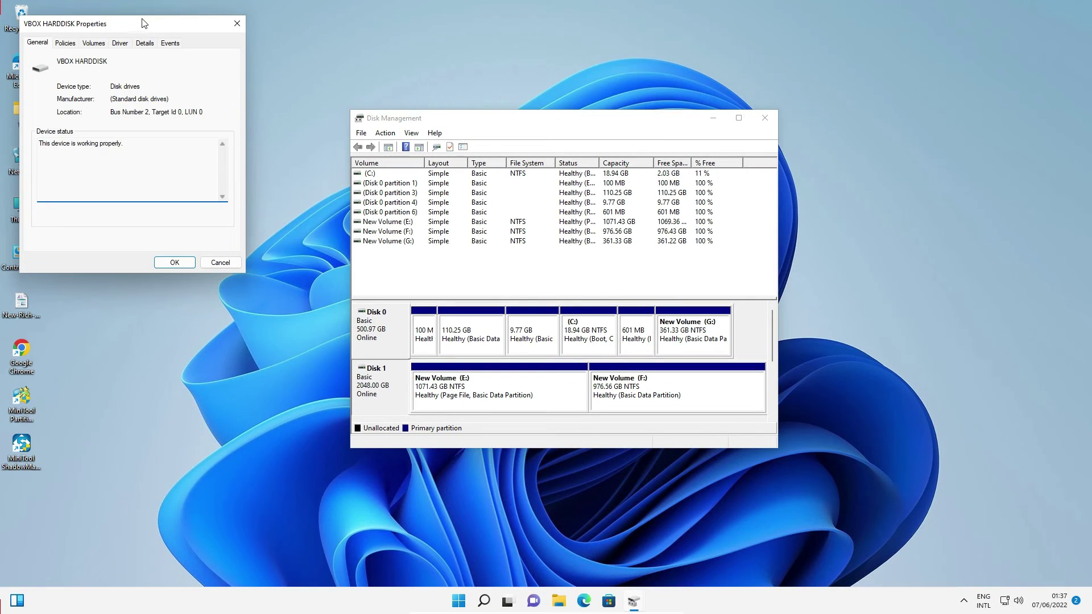
{"action": "left_click_drag", "start_coordinate": [0, 0], "coordinate": [603, 16]}
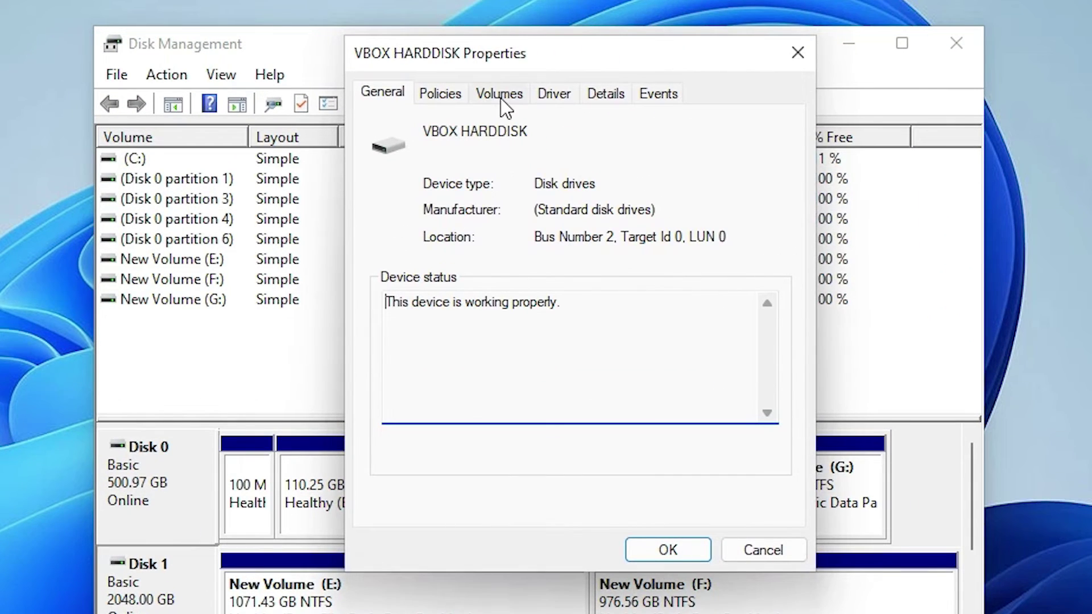
{"action": "left_click", "coordinate": [540, 136]}
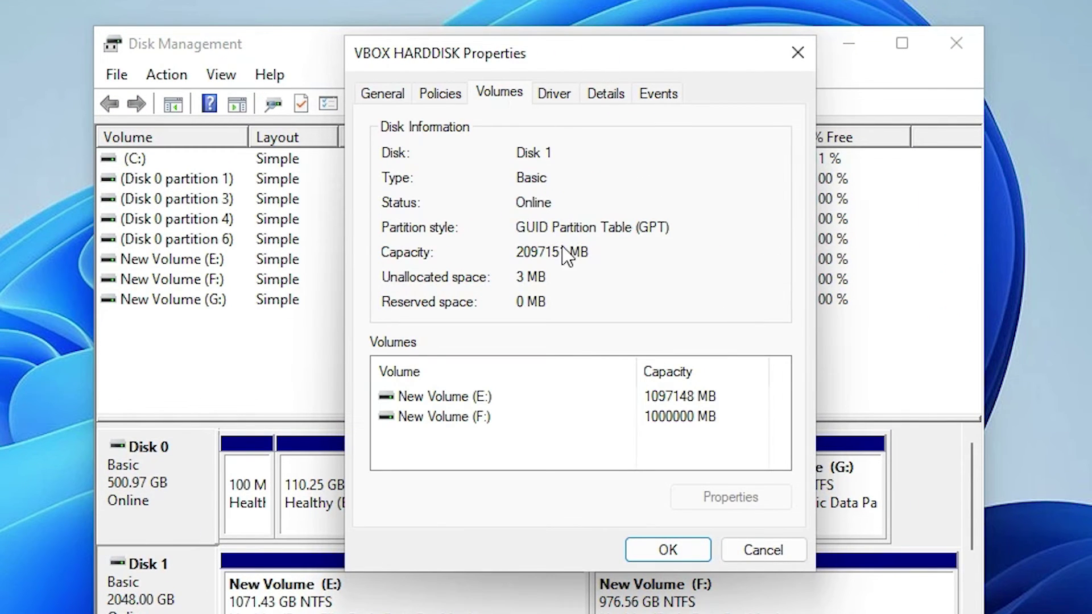